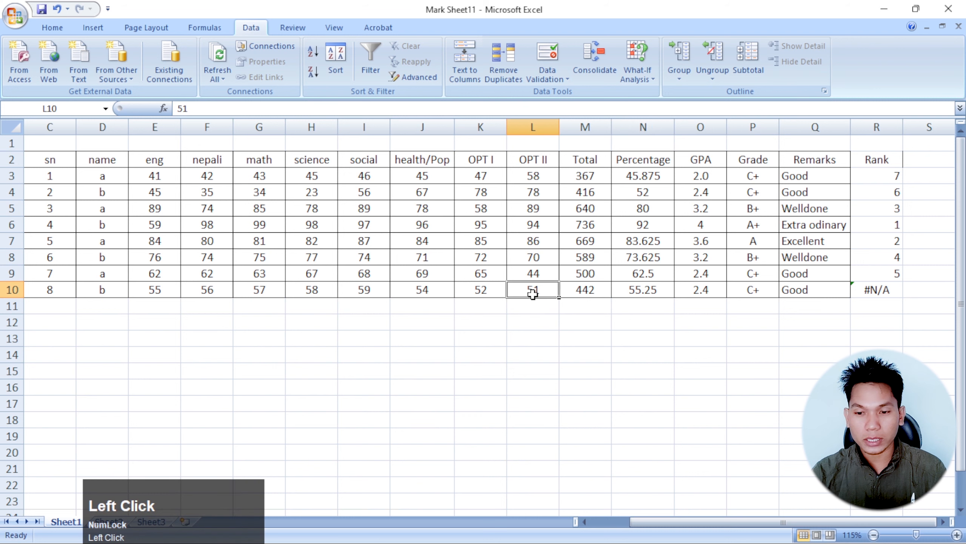
- Set the OPT II mark to 95 and the OPT I mark to 85 for student 8
type("95")
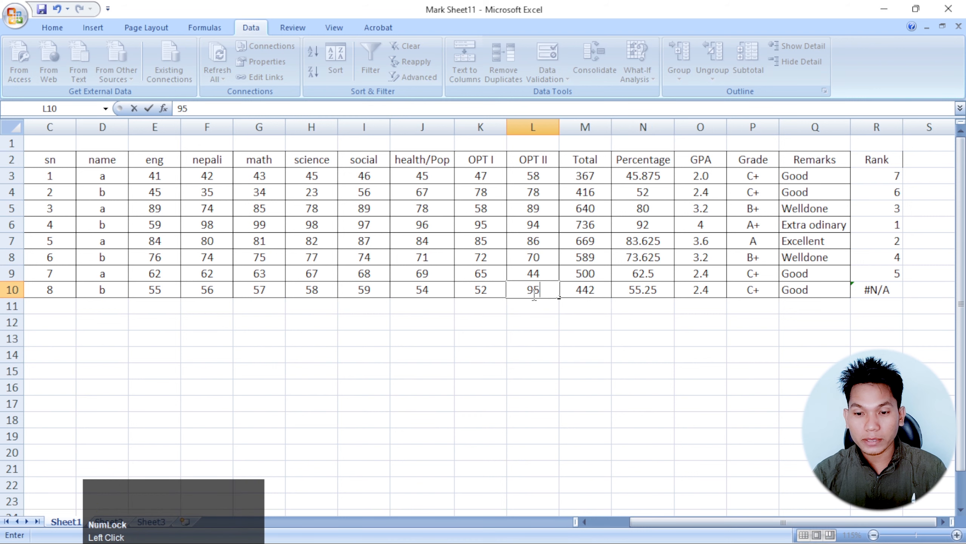
key("Return")
left_click(481, 291)
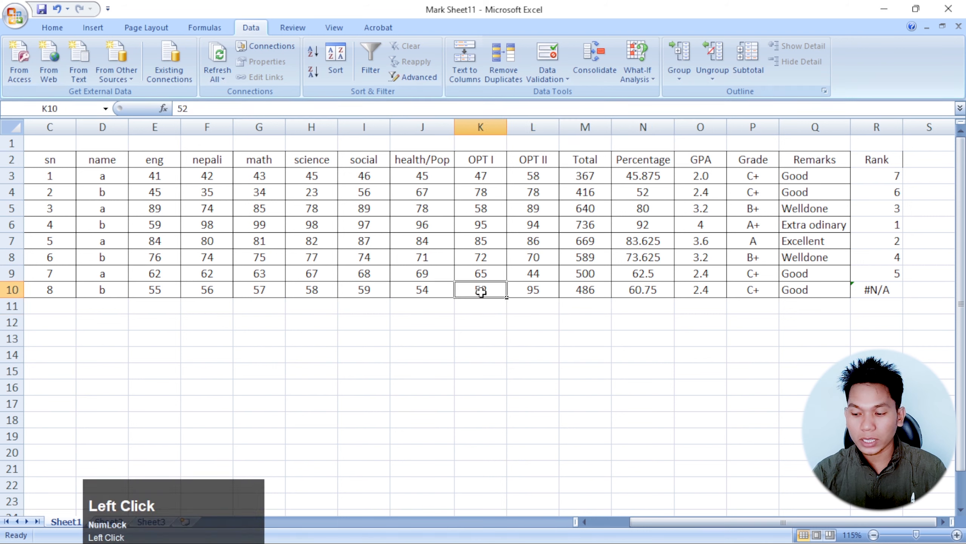
type("85")
key("Return")
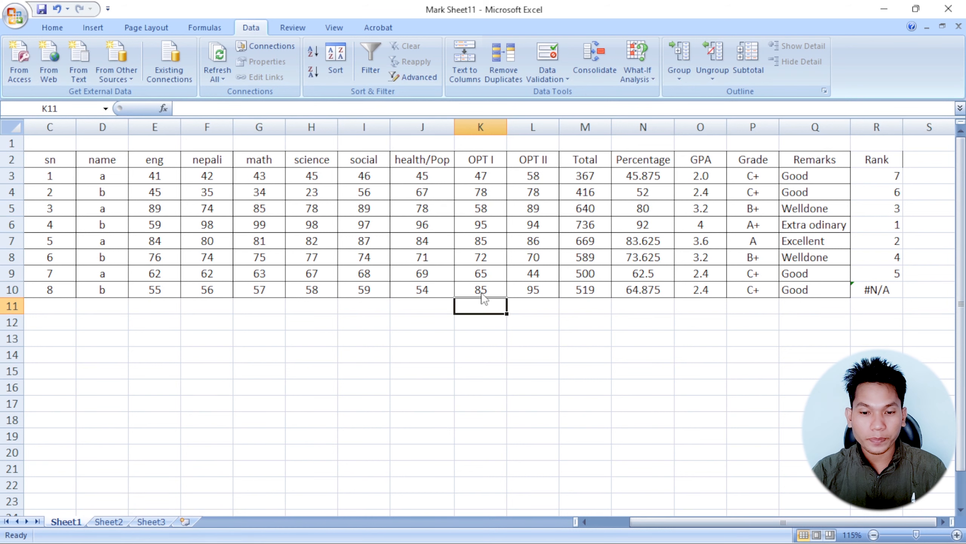
- Set student 8's social mark to 91 and science mark to 92
left_click(365, 291)
type("99")
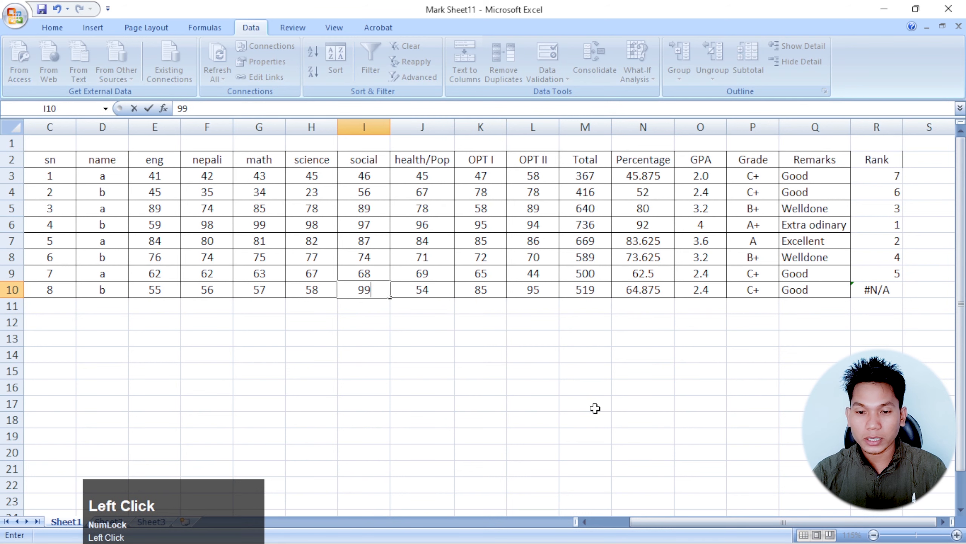
key("BackSpace")
type("1")
key("Return")
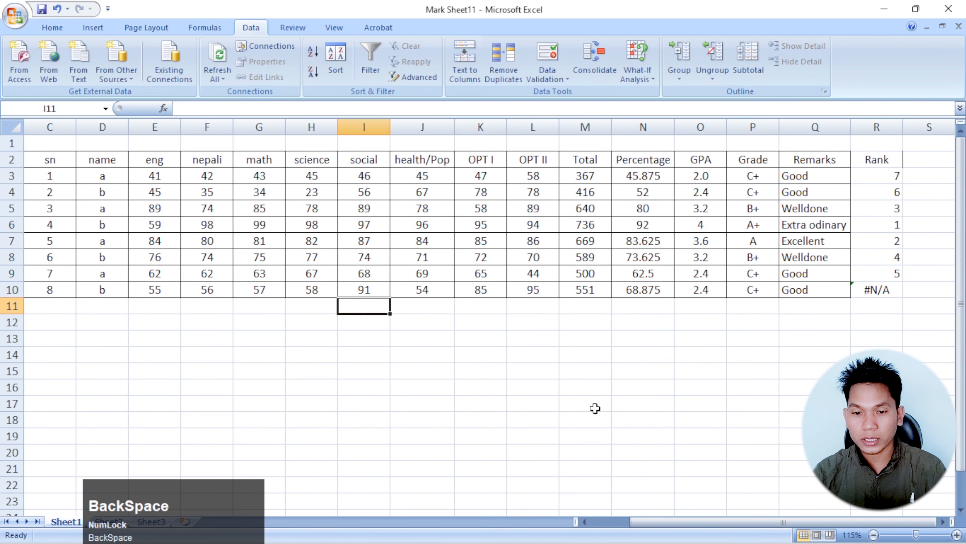
left_click(314, 289)
type("9")
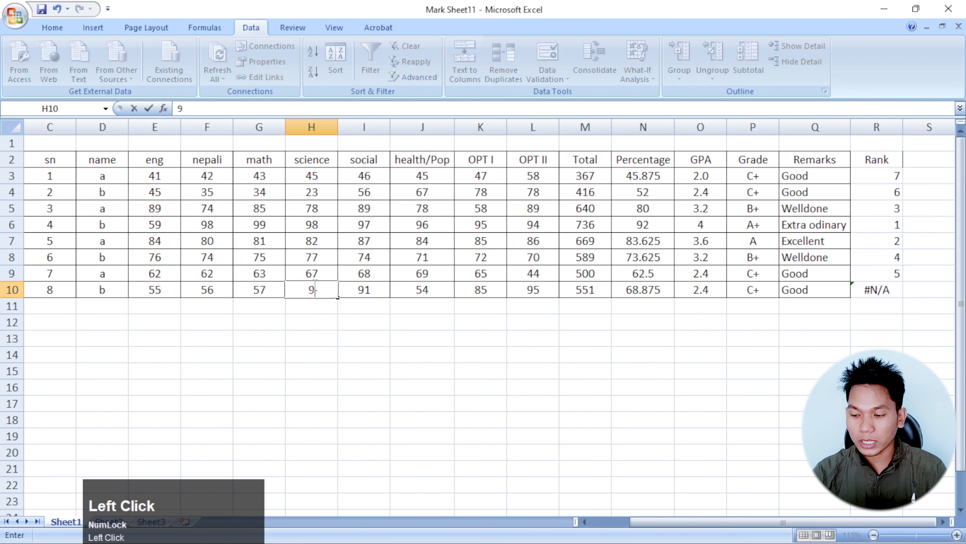
type("2")
key("Return")
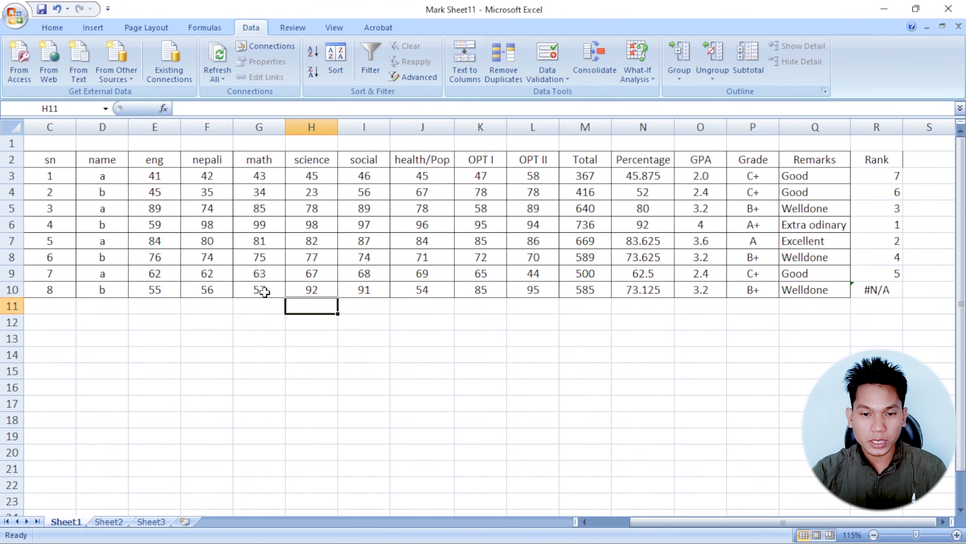
- Set student 8's math mark to 93 and nepali mark to 69
left_click(262, 289)
type("93")
key("Return")
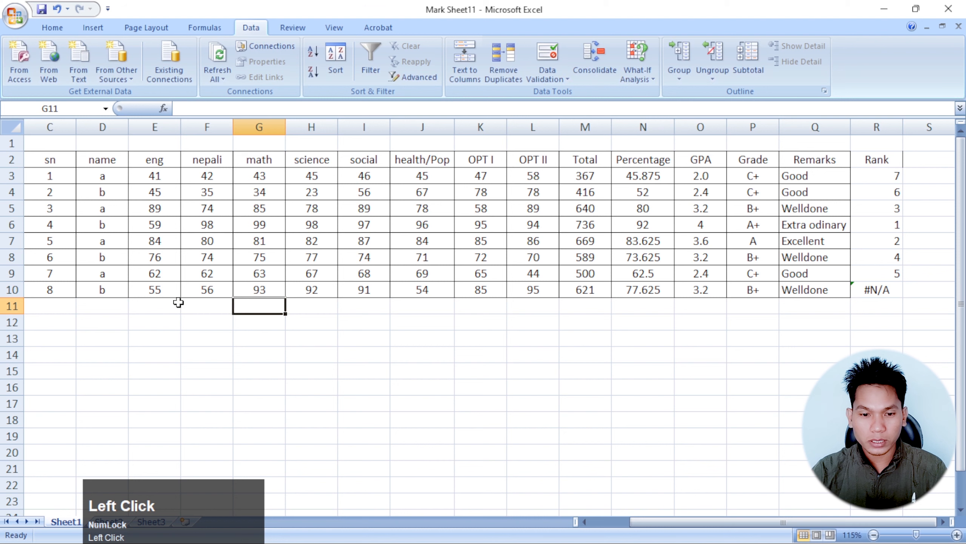
left_click(209, 291)
type("69")
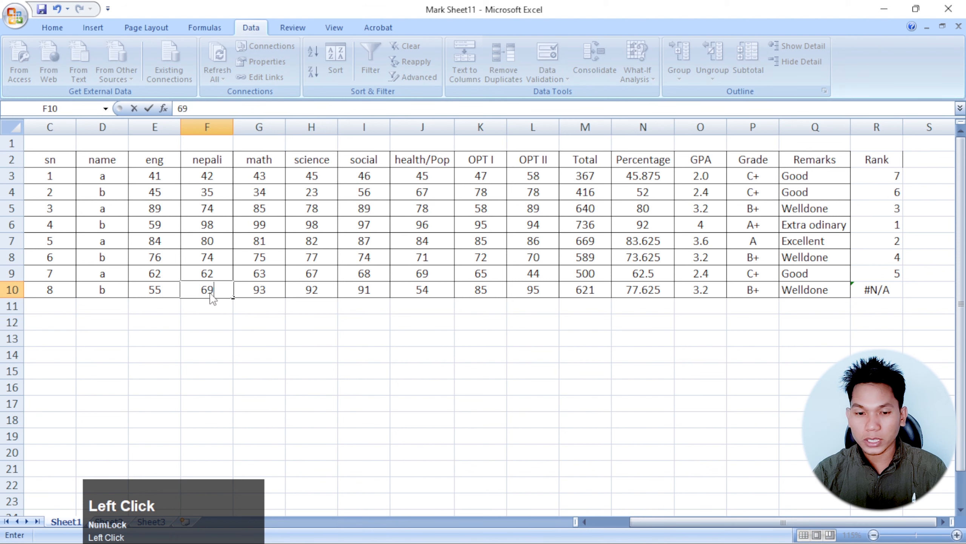
key("Return")
- Set student 8's eng mark to 97
left_click(156, 295)
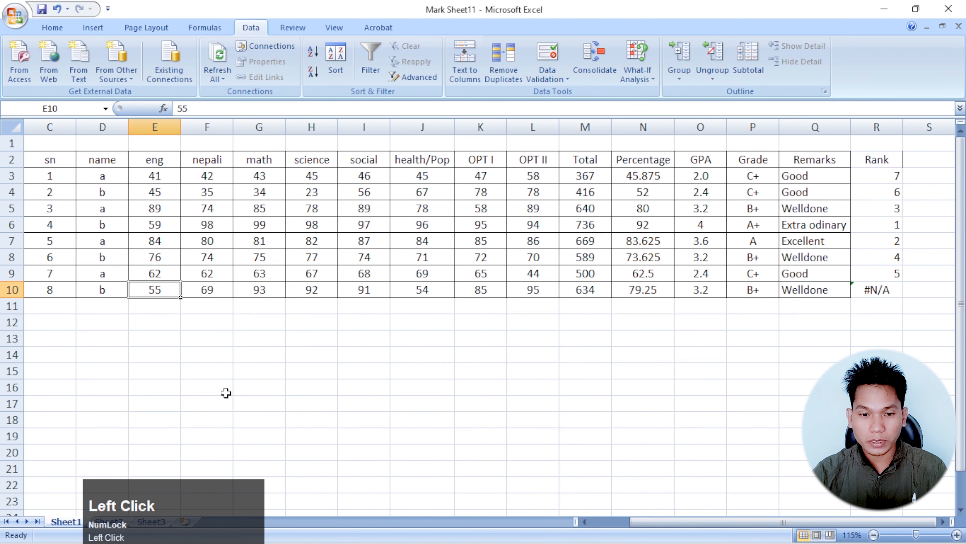
type("97")
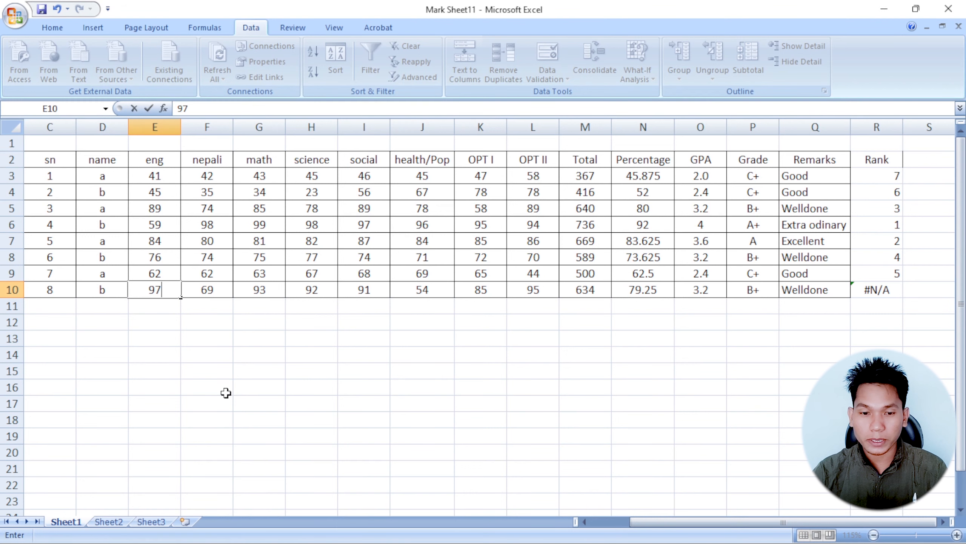
key("Return")
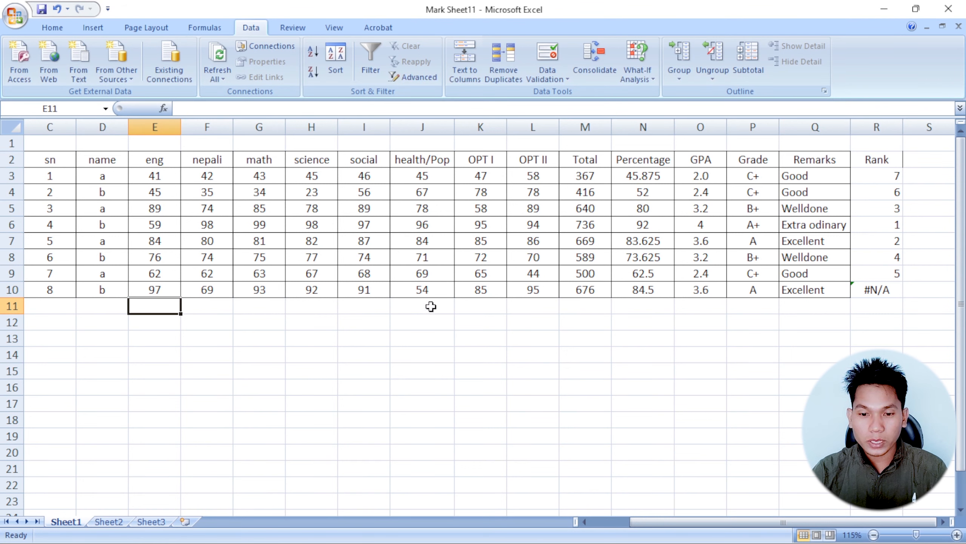
- Set student 8's health/Pop mark to 30
left_click(430, 287)
left_click(643, 289)
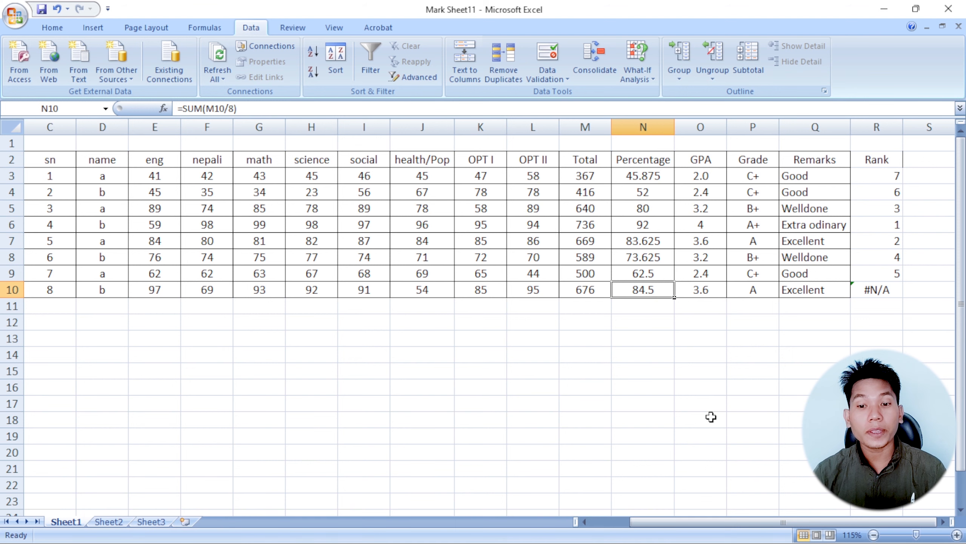
left_click(434, 293)
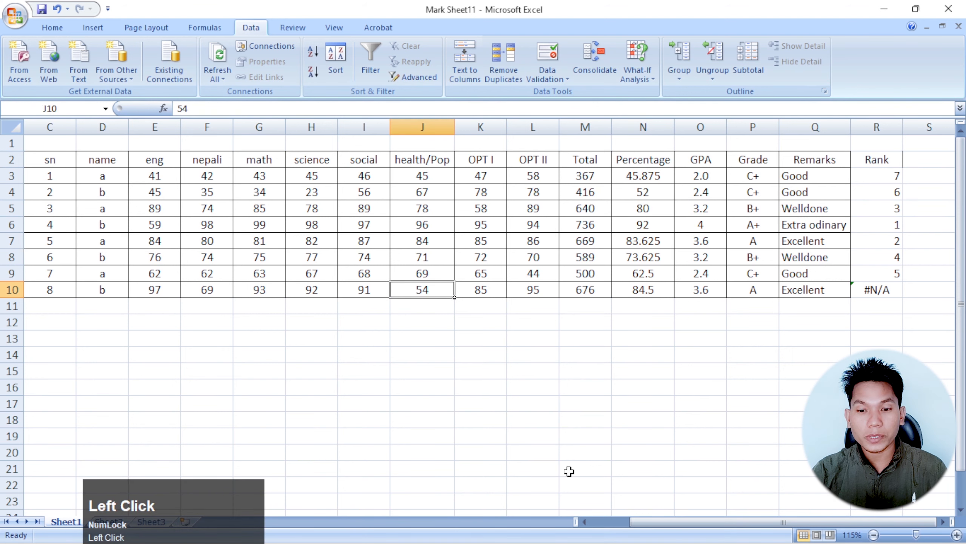
type("30")
key("Return")
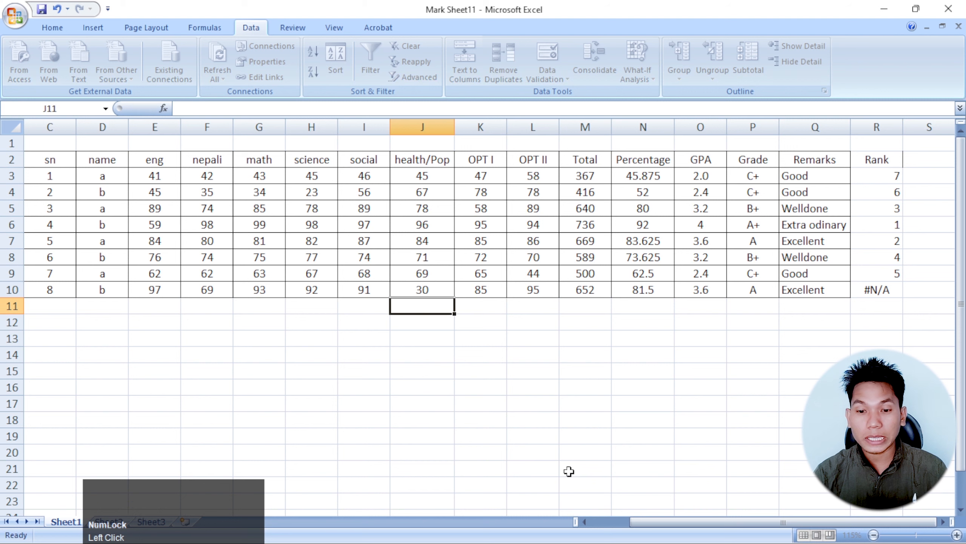
left_click(435, 288)
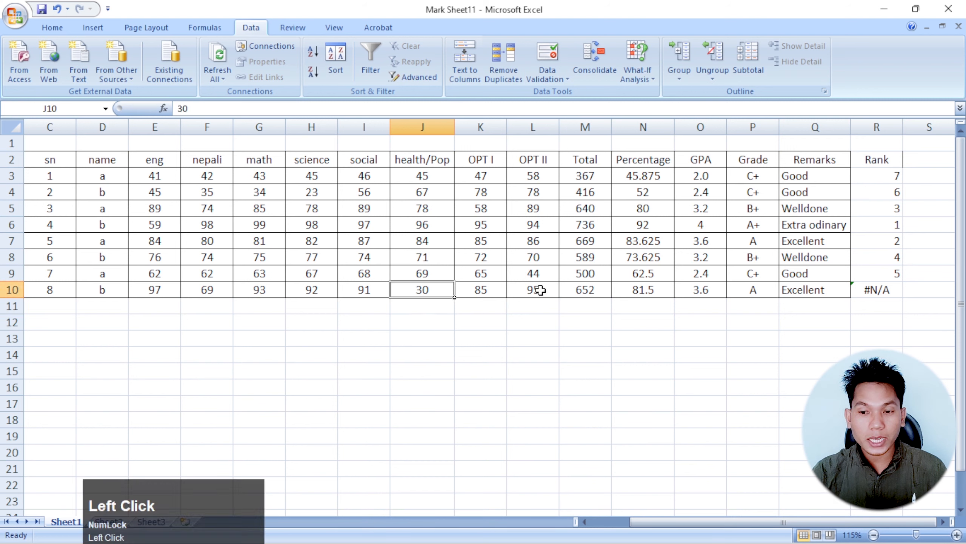
left_click(643, 293)
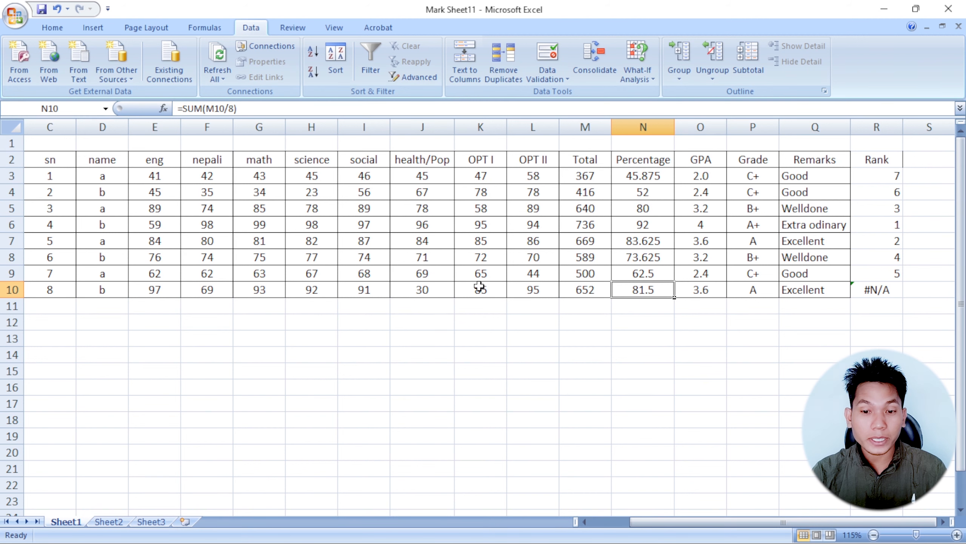
left_click(448, 291)
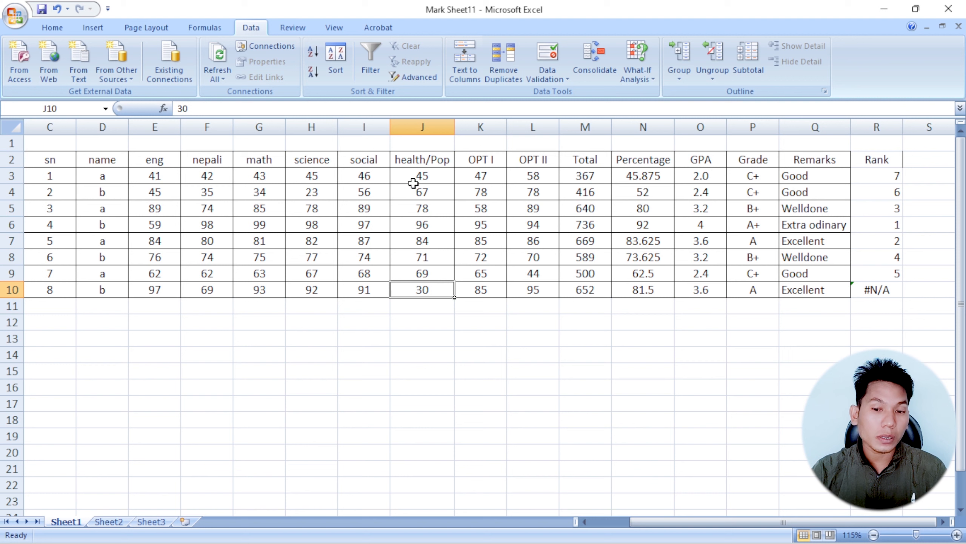
mouse_move(421, 159)
left_mouse_down()
mouse_move(423, 299)
mouse_move(436, 288)
left_mouse_up()
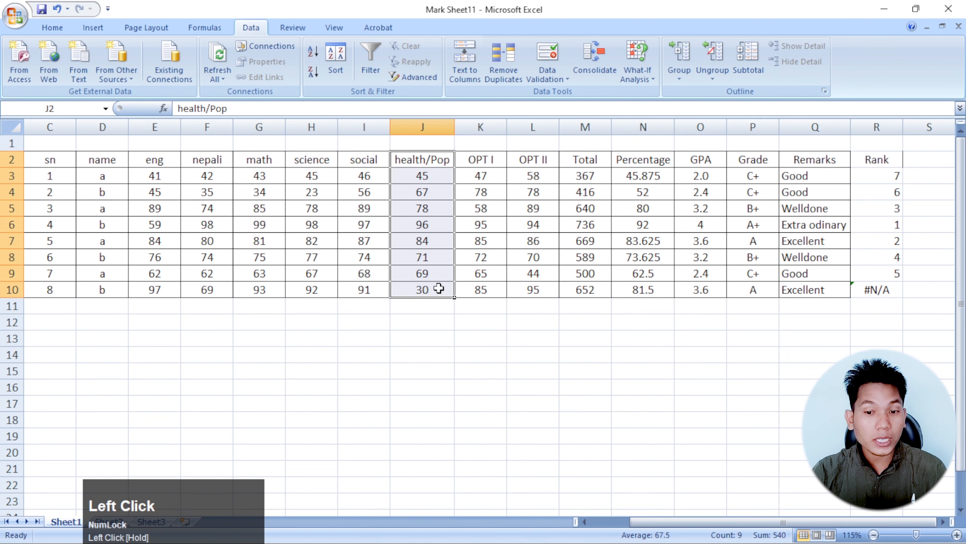
left_click(435, 289)
- Enter 90 in cell N11, directly below student 8's percentage
left_click(643, 294)
left_click(643, 312)
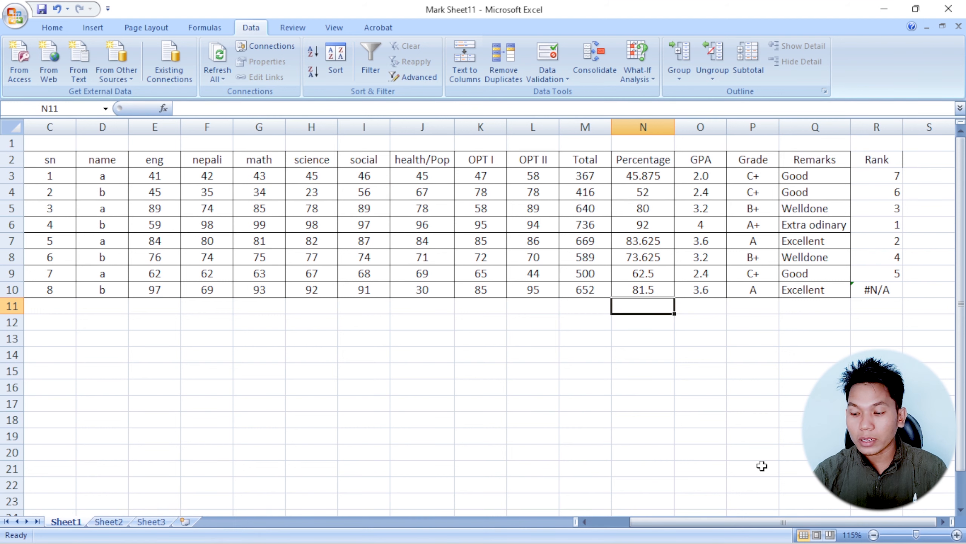
type("90")
key("Return")
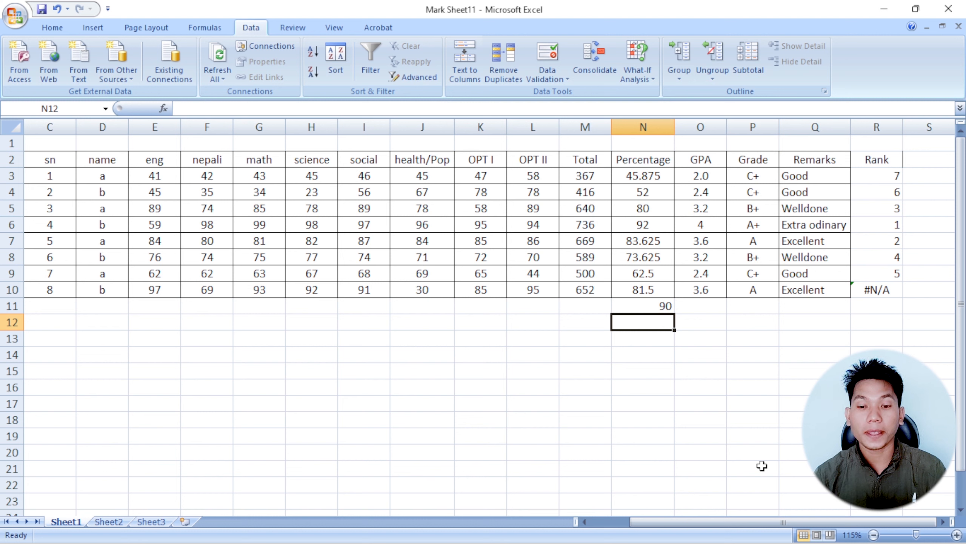
- Set the value in cell N11, below student 8's percentage, to 85
left_click(441, 292)
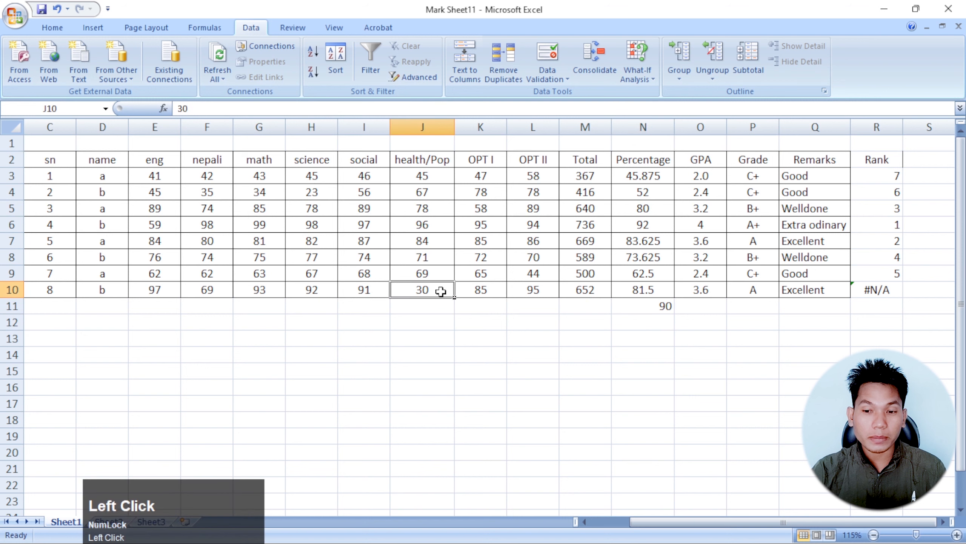
left_click(663, 306)
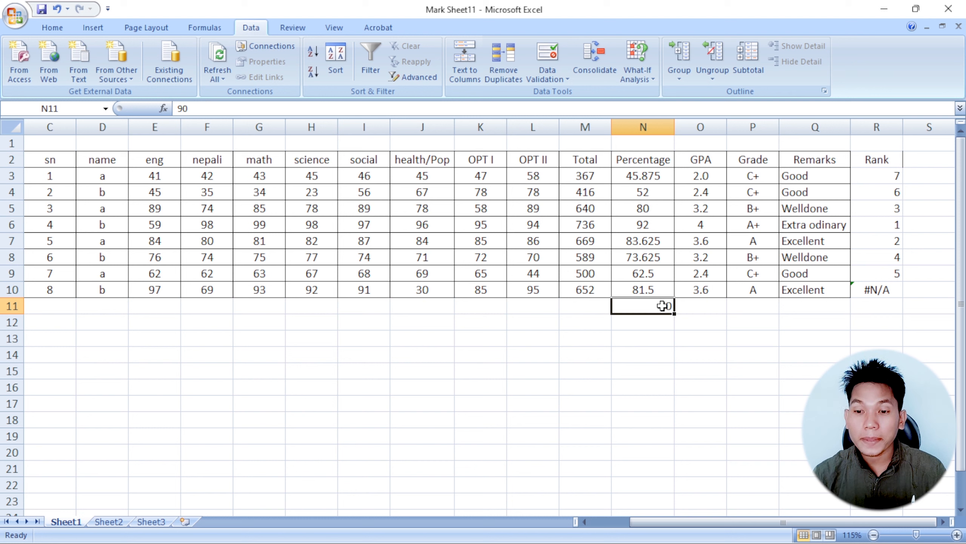
type("85")
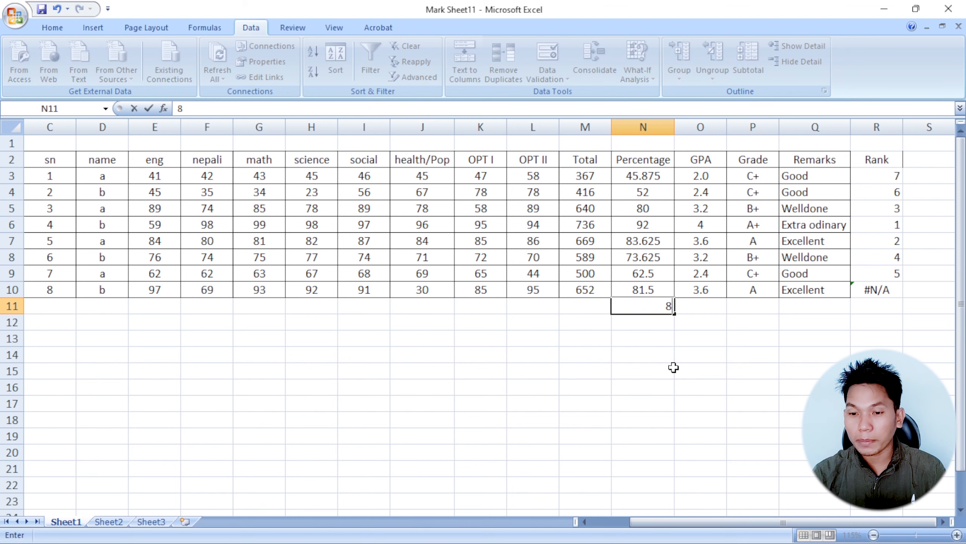
key("Return")
- Try 95 as student 8's health/Pop mark
left_click(654, 295)
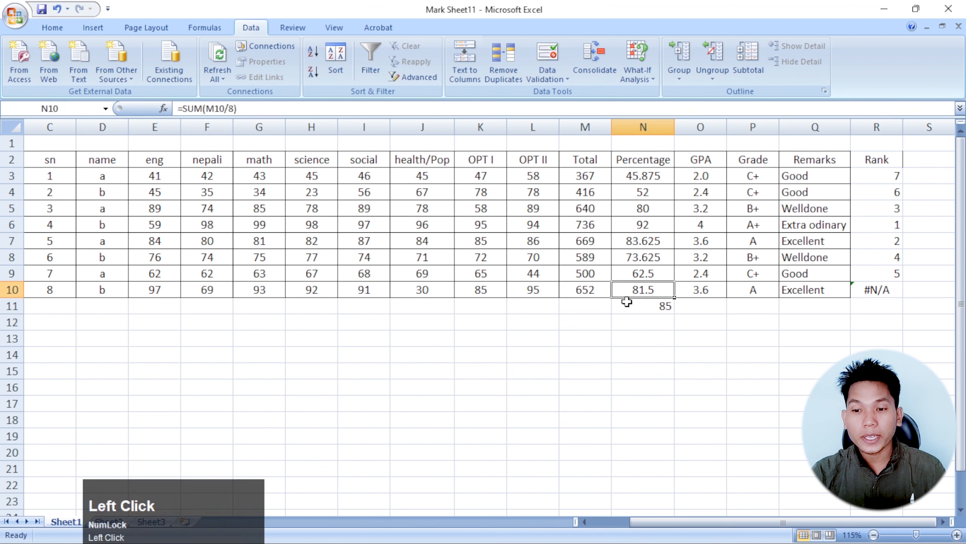
left_click(434, 290)
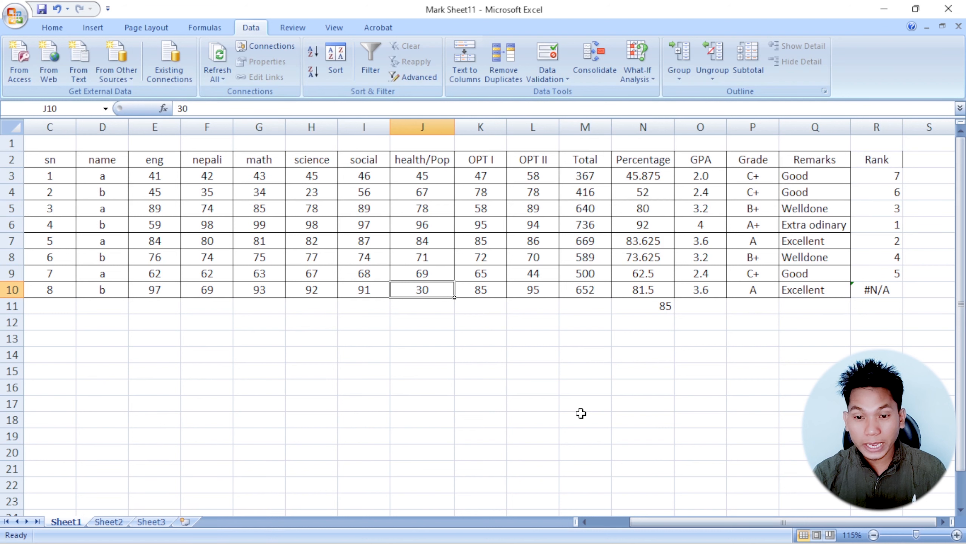
type("95")
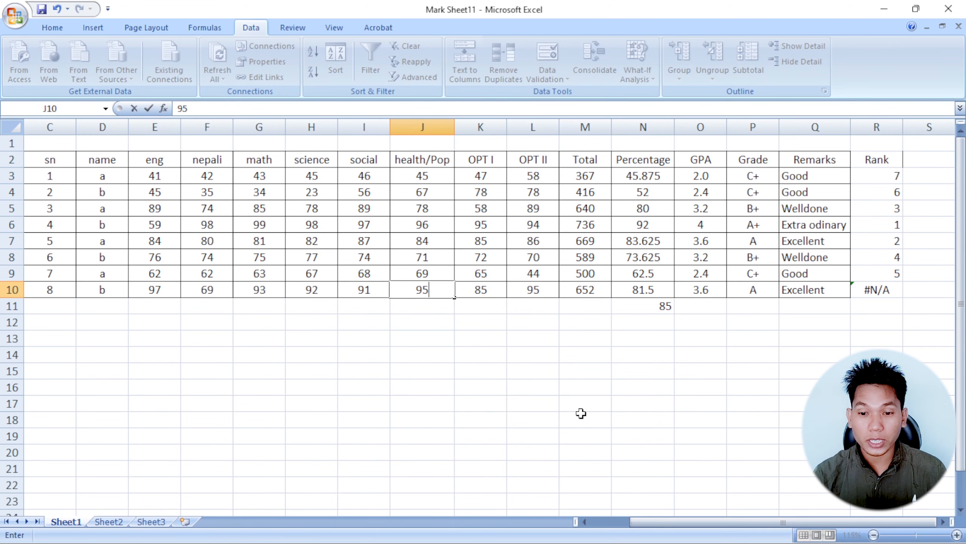
key("Return")
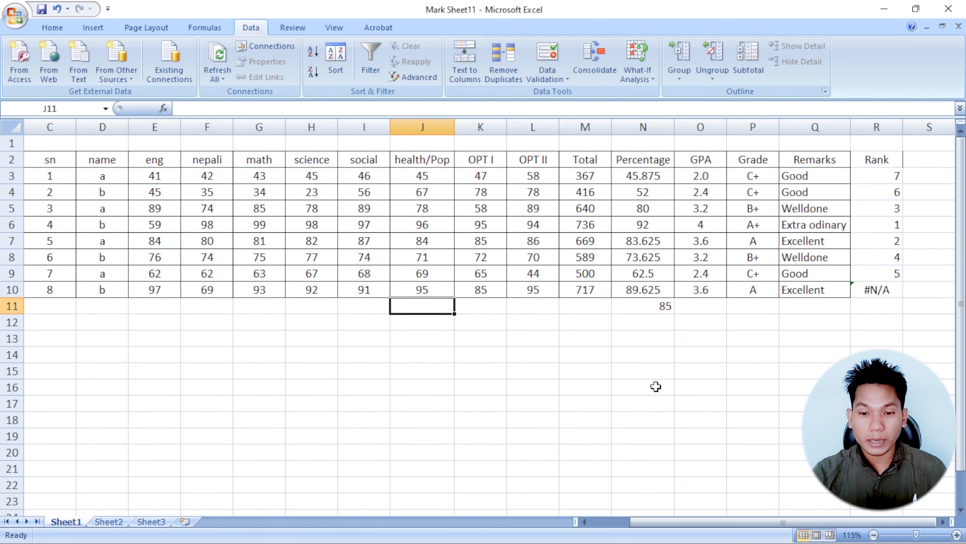
- Try 85 and then 80 as student 8's health/Pop mark
left_click(435, 289)
type("85")
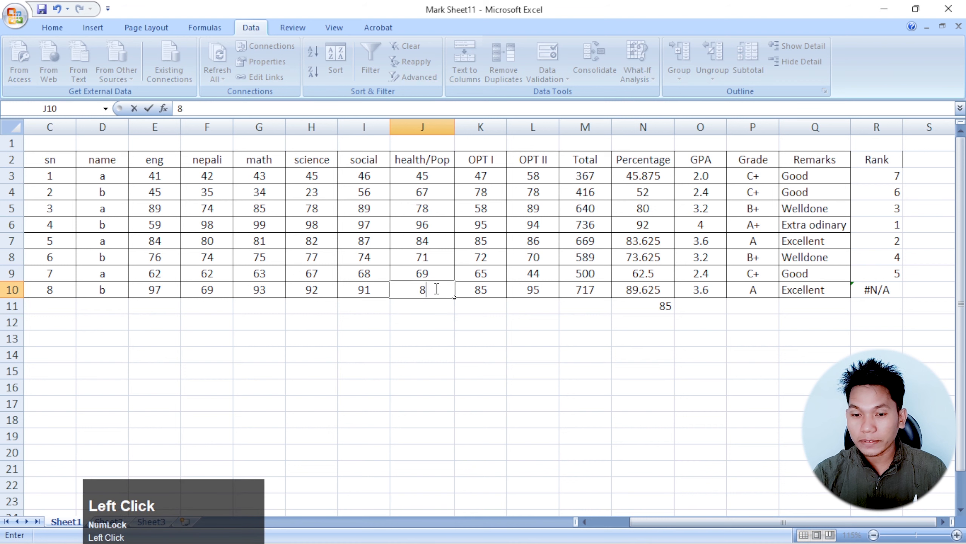
key("Return")
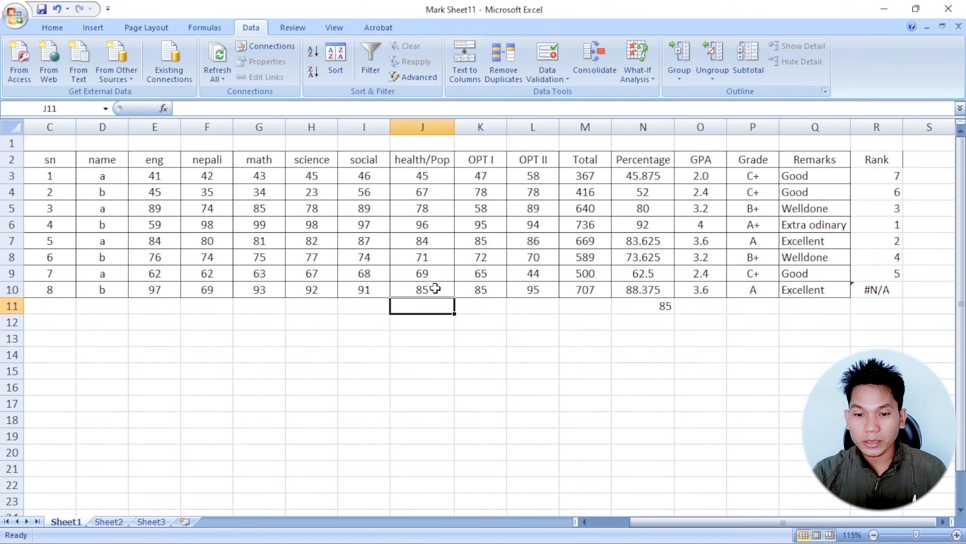
left_click(435, 289)
type("80")
key("Return")
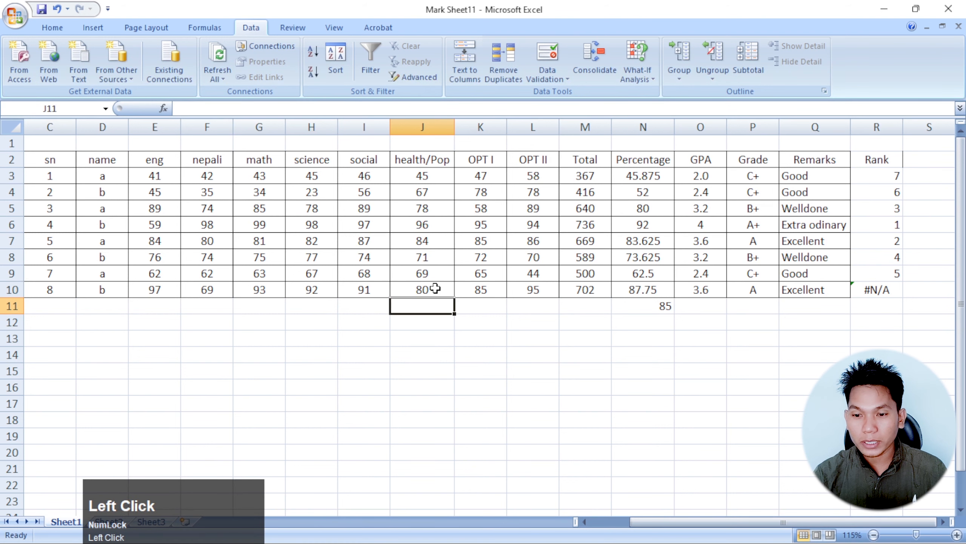
- Set student 8's health/Pop mark to 70 and inspect the percentage formula in N10
left_click(435, 288)
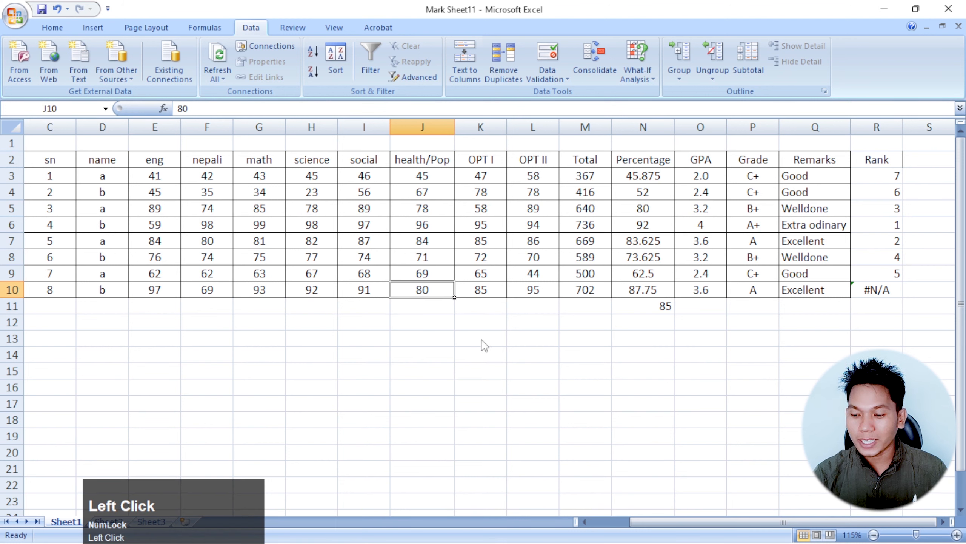
type("70")
key("Return")
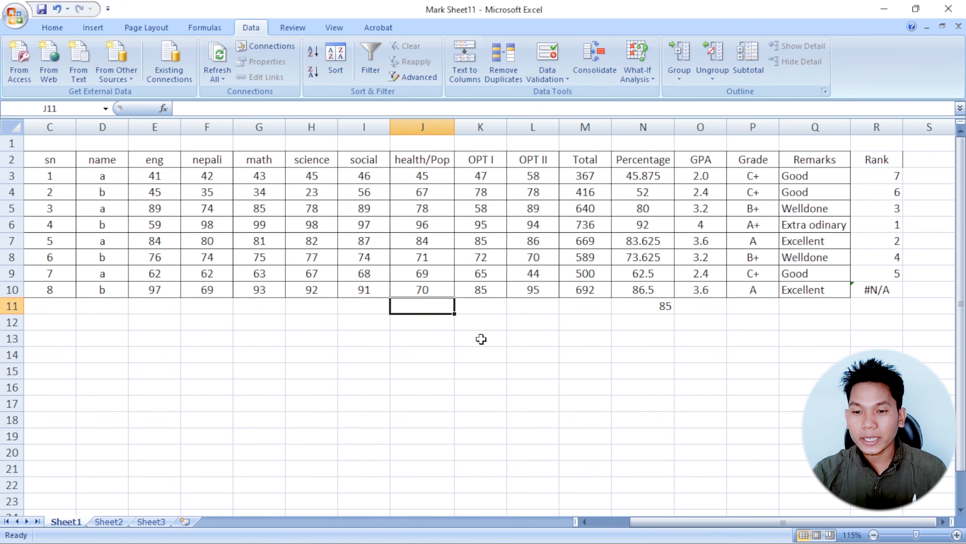
left_click(644, 288)
left_click(438, 290)
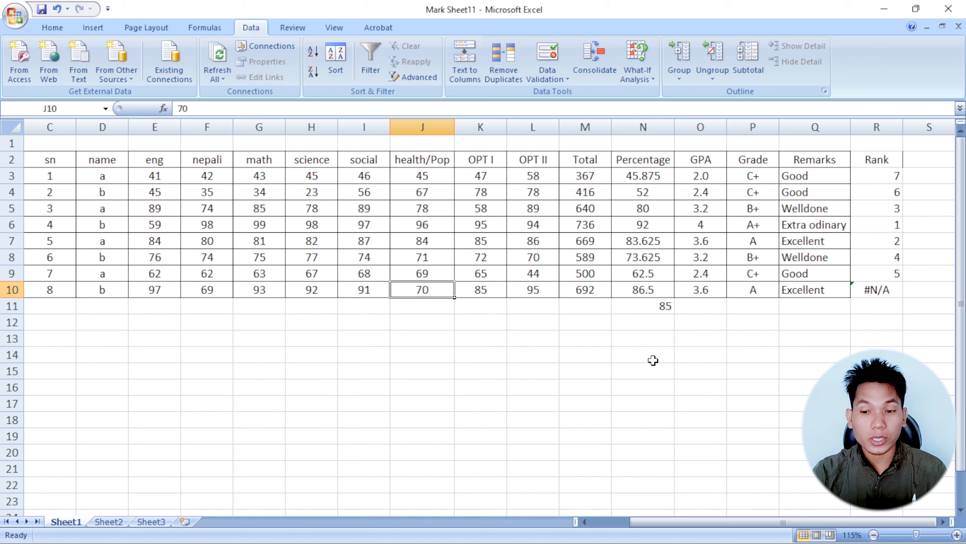
left_click(632, 292)
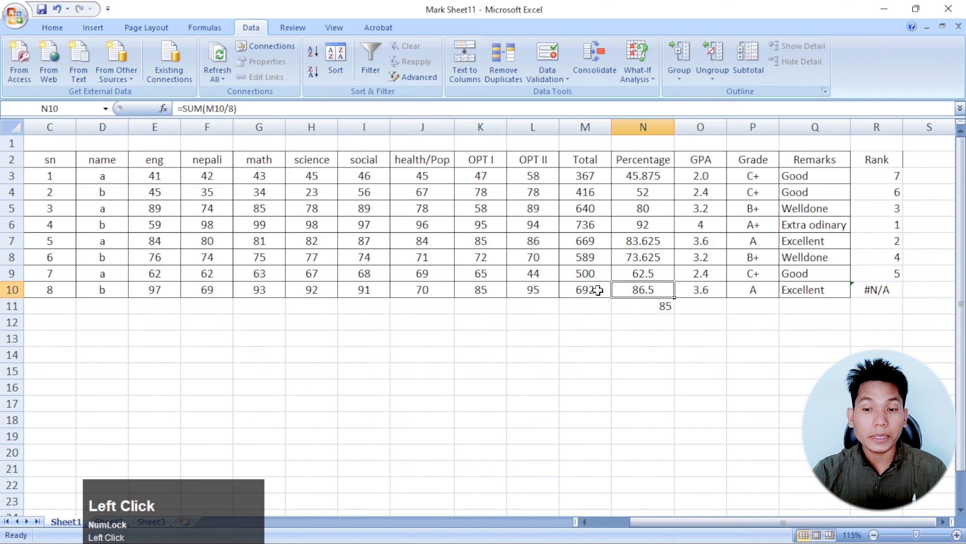
- Set up Goal Seek on student 8's percentage in N10 with a target value of 85
left_click(438, 290)
left_click(645, 335)
left_click(647, 289)
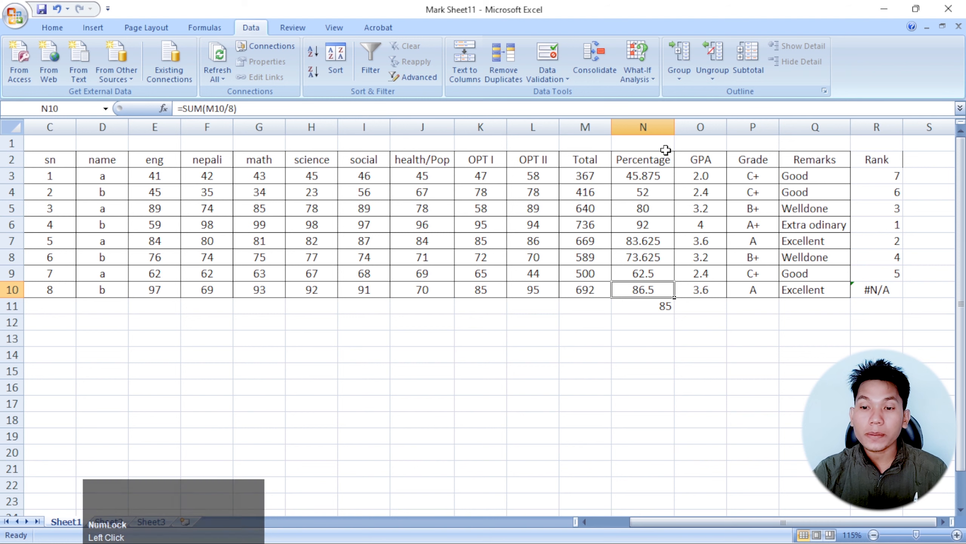
left_click(638, 71)
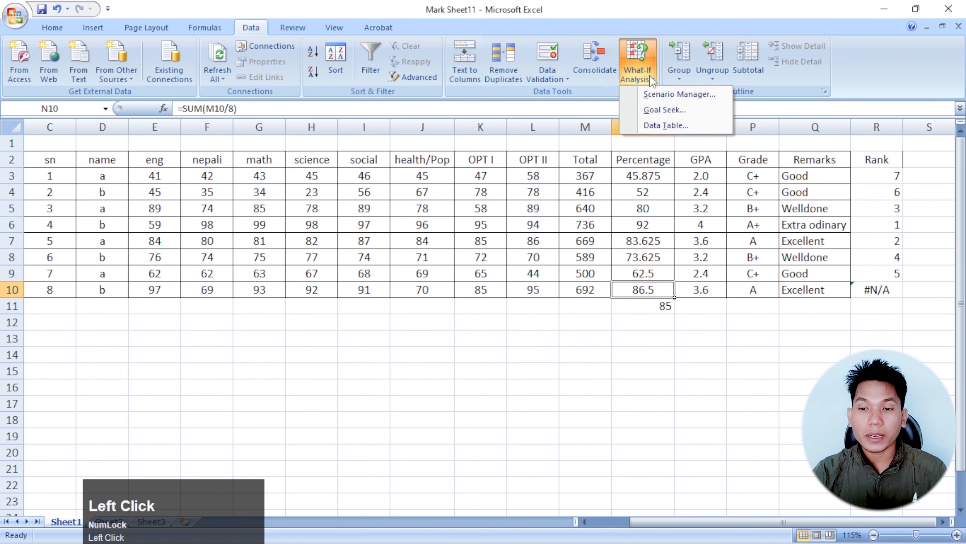
left_click(672, 112)
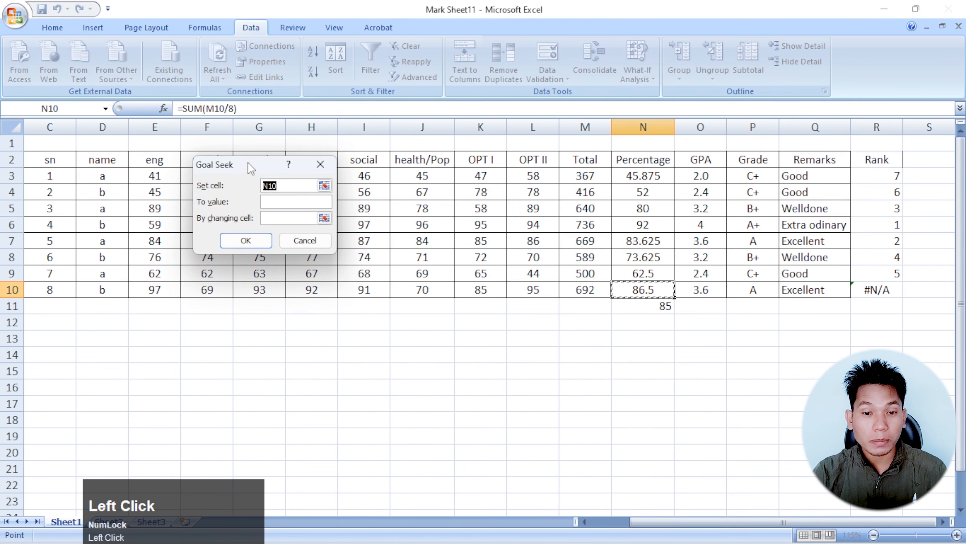
left_click_drag(251, 167, 506, 96)
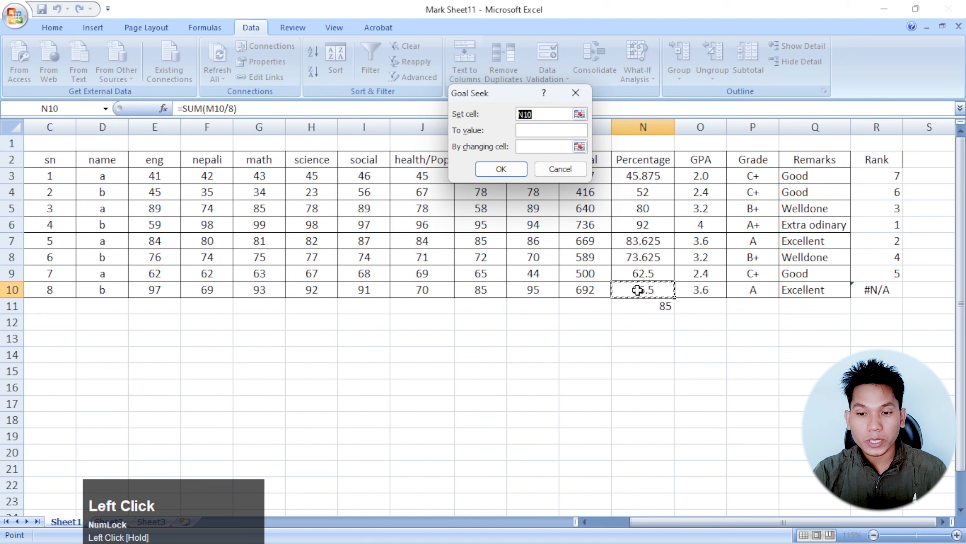
left_click(529, 130)
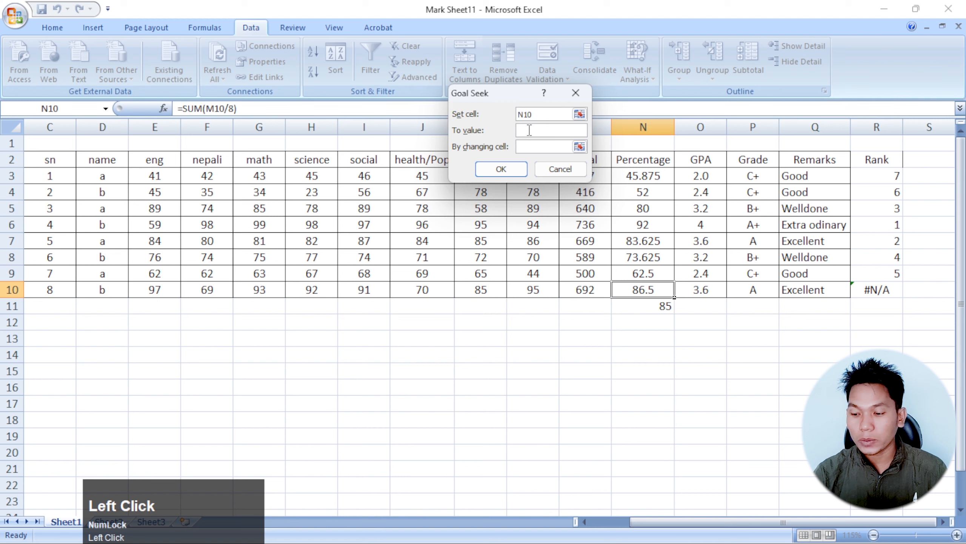
type("85")
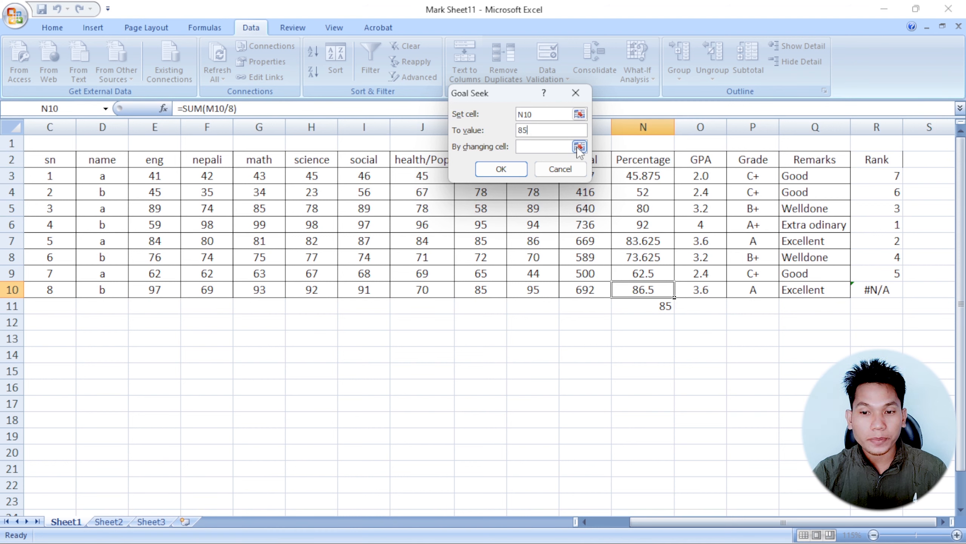
- Use student 8's health/Pop mark in J10 as the changing cell, run the Goal Seek and keep its solution
left_click(579, 147)
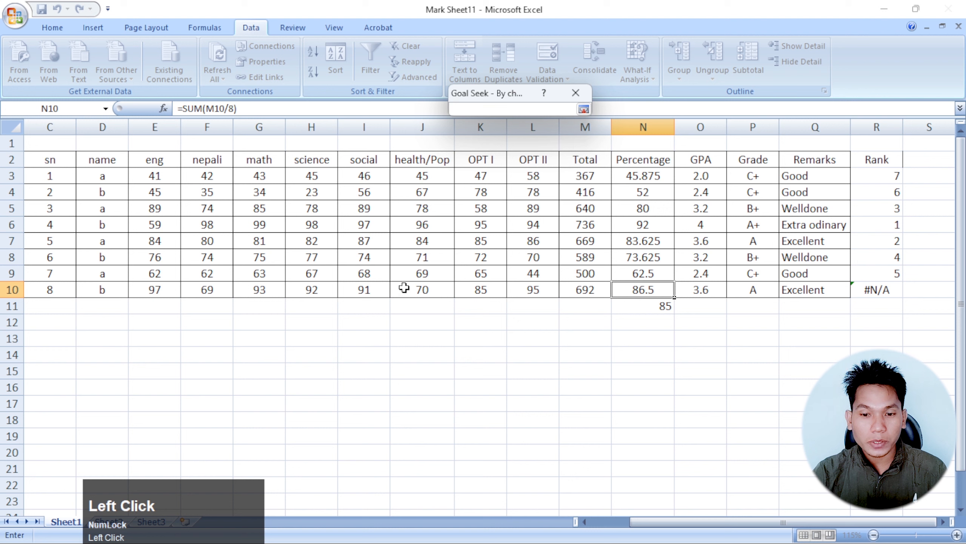
left_click(428, 290)
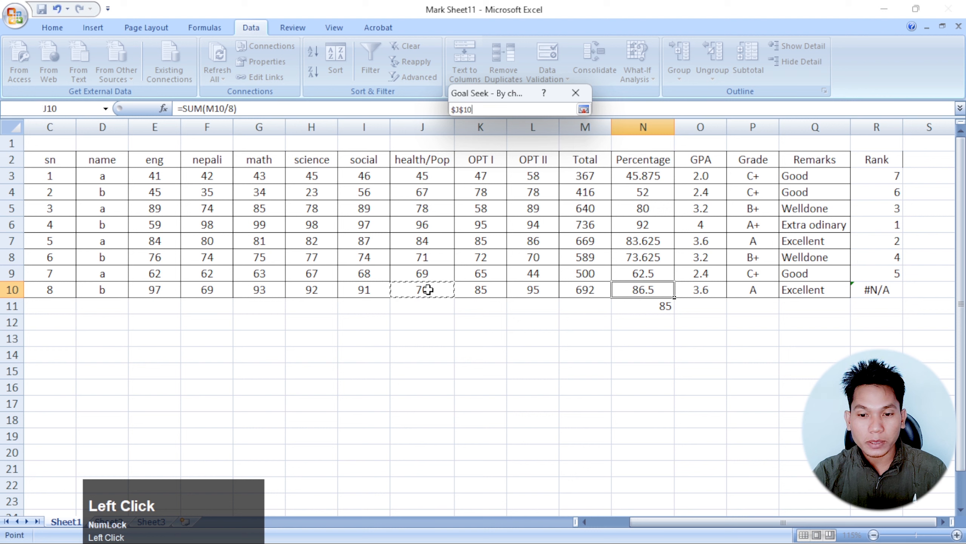
left_click(583, 109)
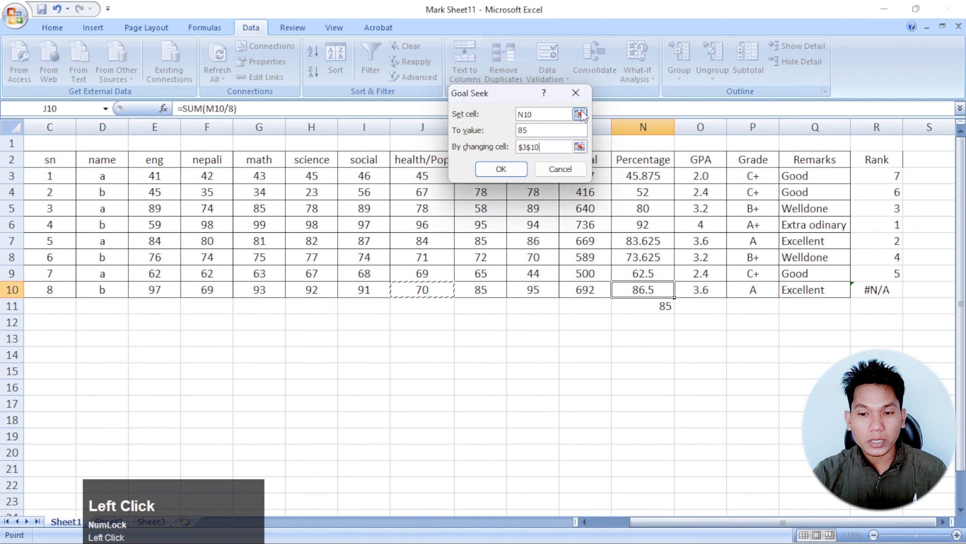
left_click(501, 169)
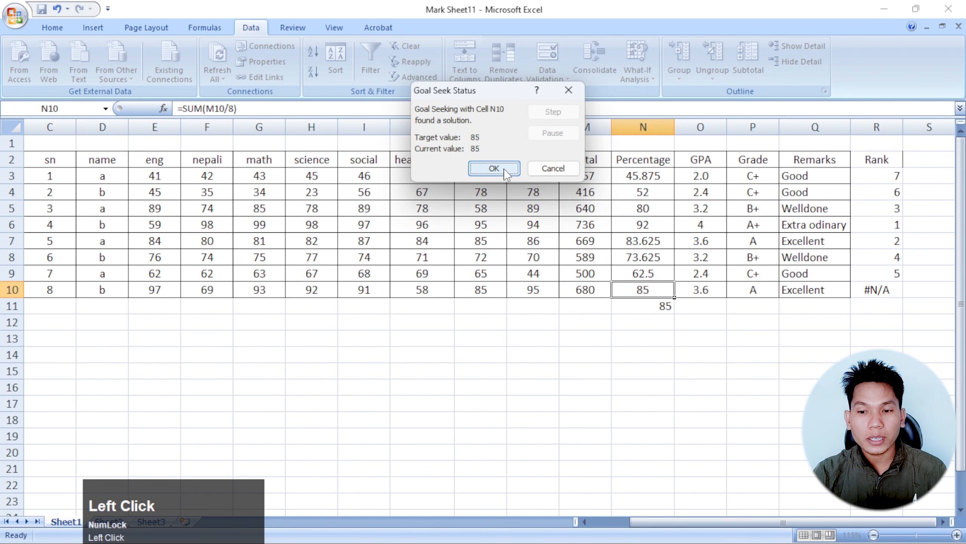
left_click(505, 173)
left_click(428, 289)
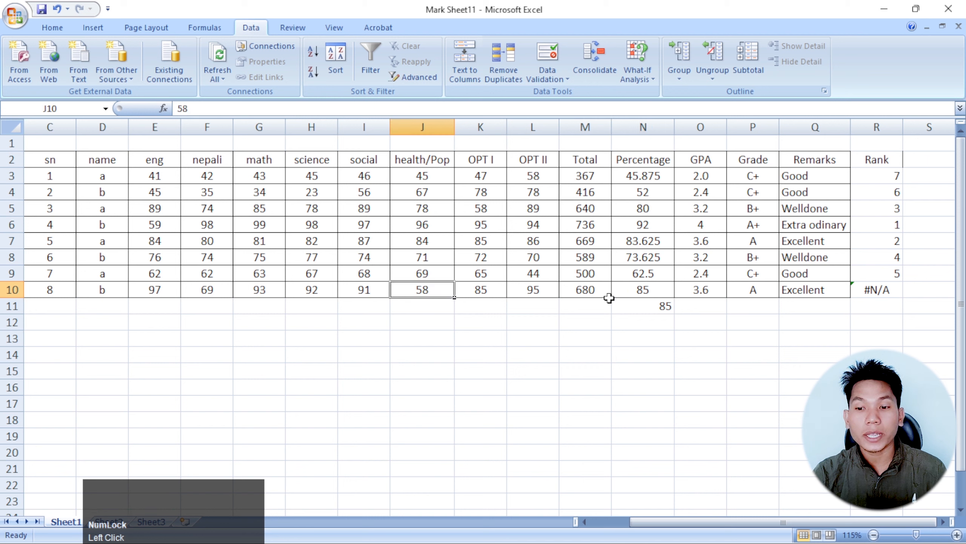
left_click(634, 291)
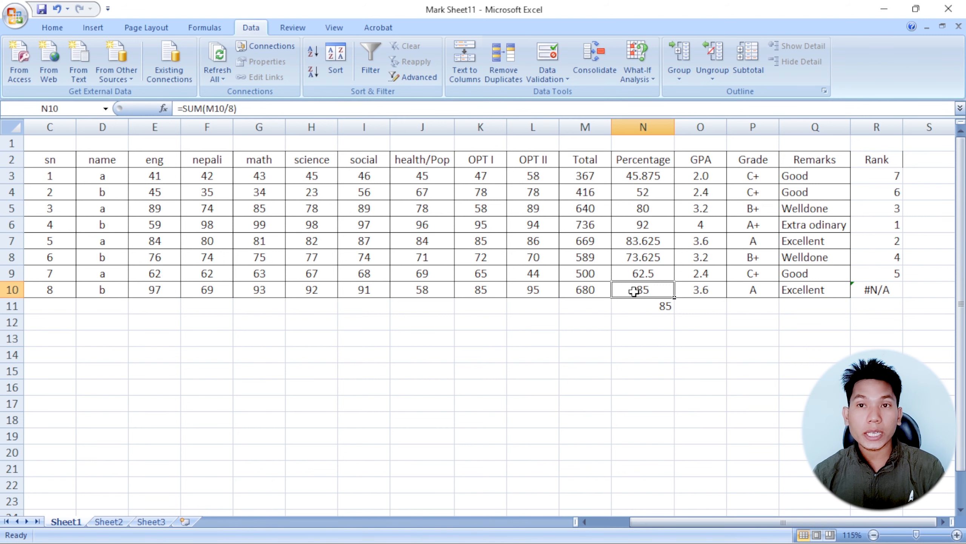
- Switch to the Goal Seek 1 workbook and examine the monthly expense items and the total expenses formula in C8
left_click(451, 334)
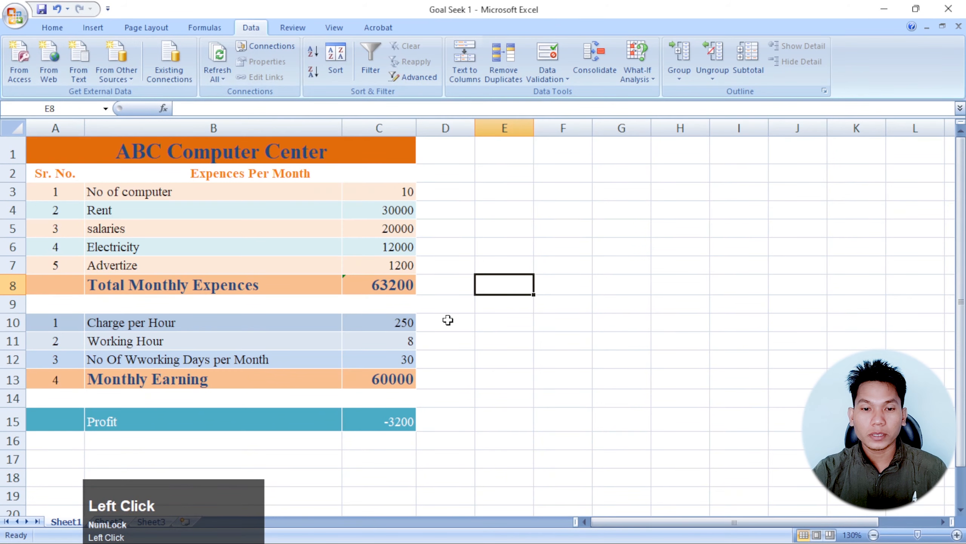
scroll(447, 319, "down", 1)
scroll(369, 316, "up", 1)
scroll(270, 307, "up", 1, "ctrl")
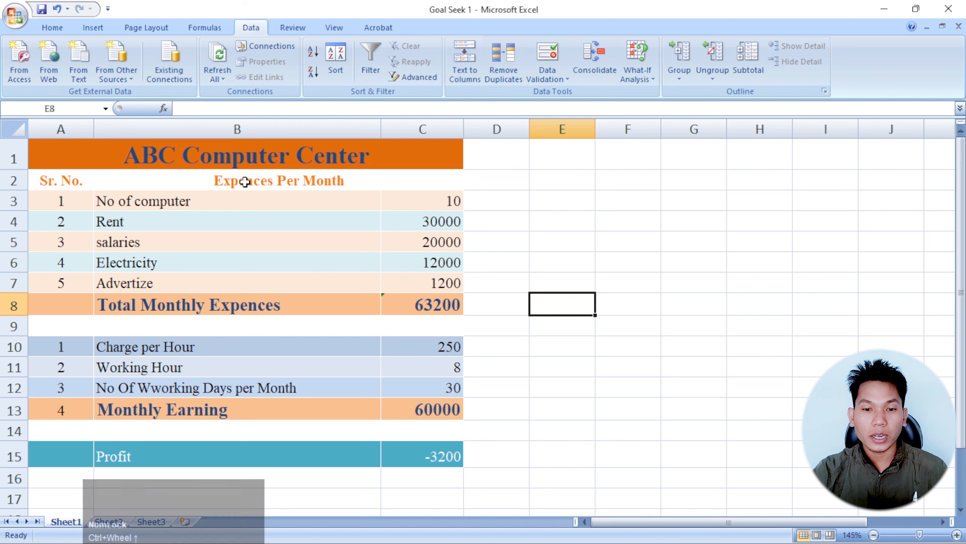
left_click(333, 181)
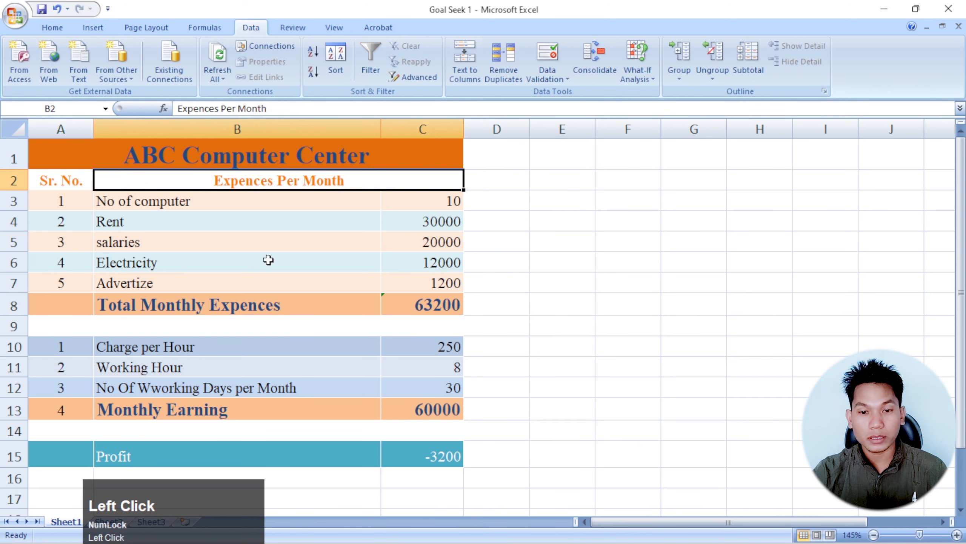
left_click_drag(143, 204, 389, 199)
left_click_drag(229, 222, 431, 229)
left_click_drag(244, 242, 414, 244)
left_click_drag(262, 283, 407, 259)
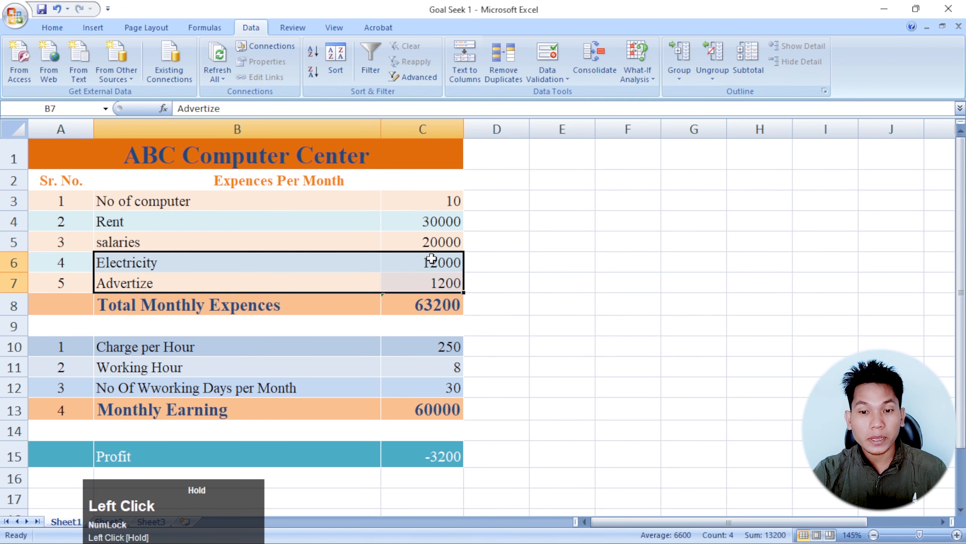
left_click(197, 287)
left_click(441, 286)
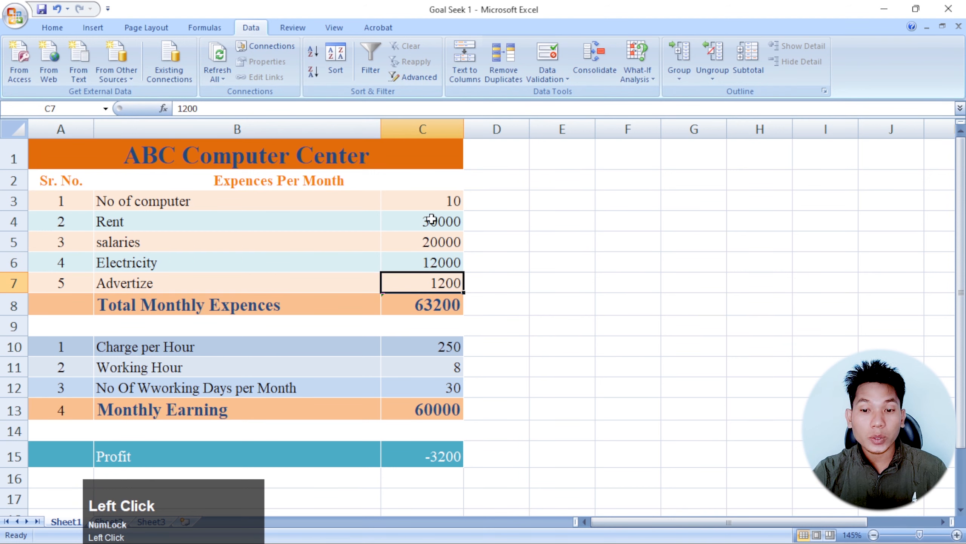
left_click_drag(449, 200, 458, 293)
left_click(438, 305)
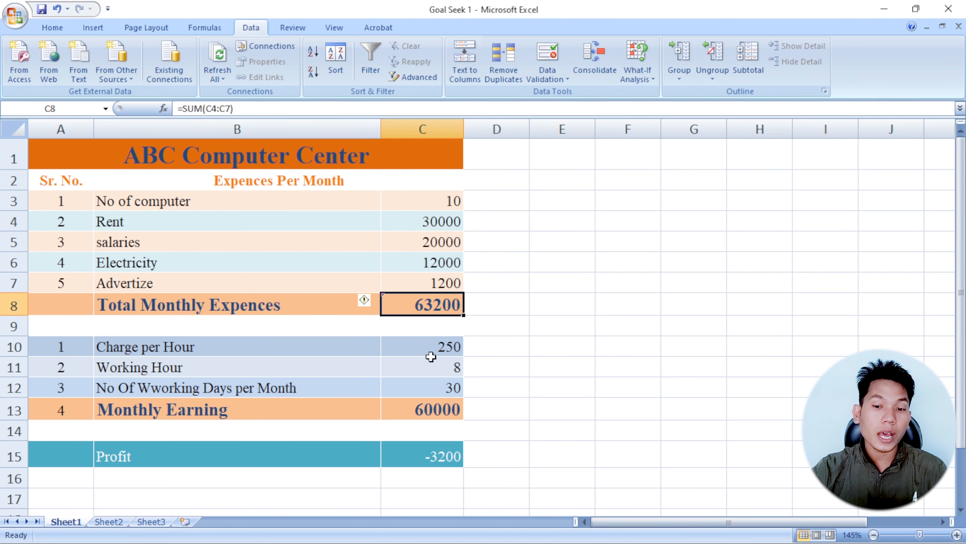
- Examine the charge per hour, working hours and working days, and the formulas for monthly earning and profit
left_click(444, 348)
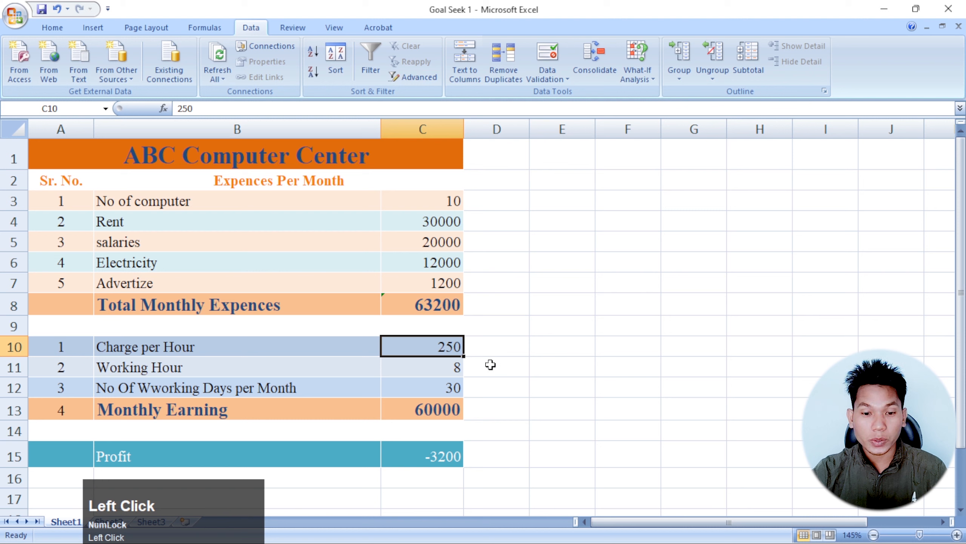
left_click(423, 373)
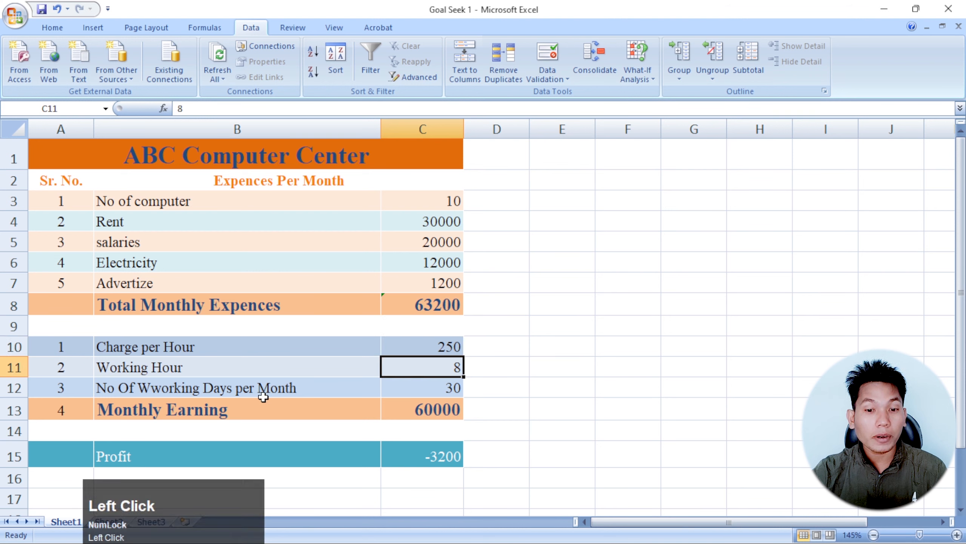
left_click(311, 390)
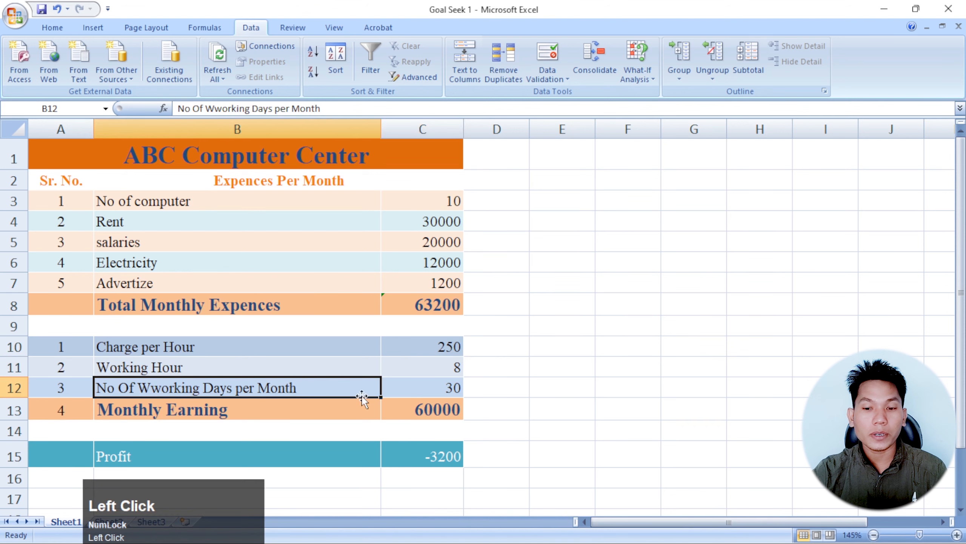
left_click(448, 387)
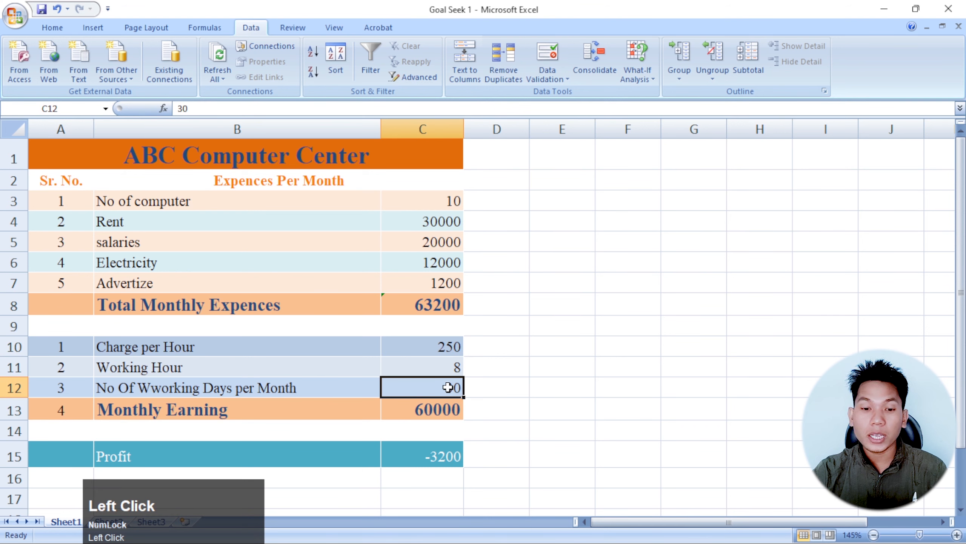
left_click_drag(438, 347, 437, 386)
left_click(423, 410)
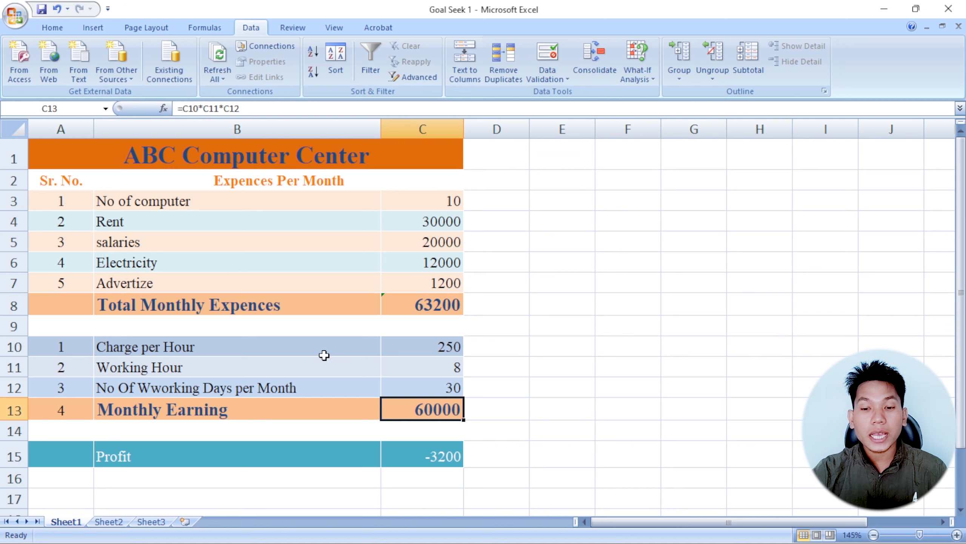
left_click(436, 350)
left_click(453, 459)
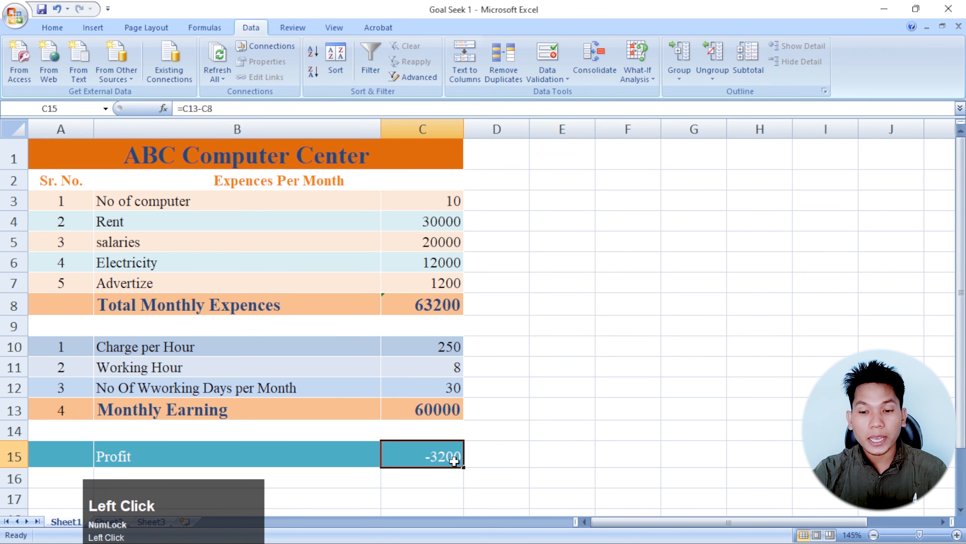
- Enter the target profit of 5000 in cell E16
left_click(552, 474)
type("5000")
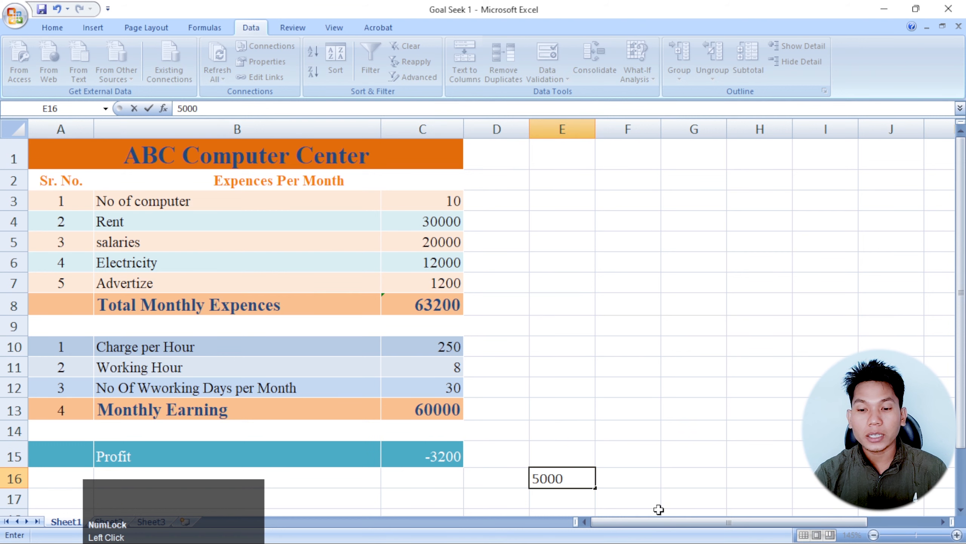
key("Return")
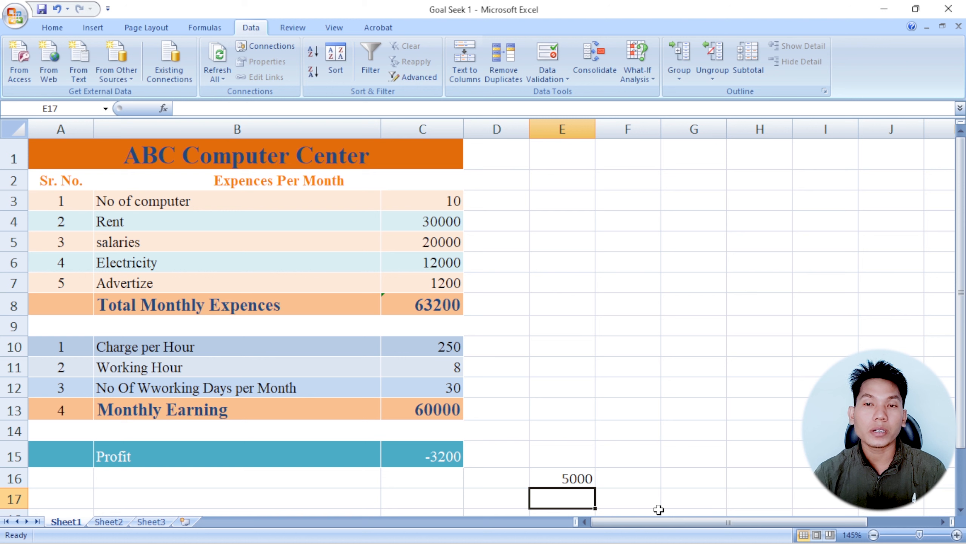
- Set up Goal Seek on the profit in C15 with a target value of 5000
left_click(453, 350)
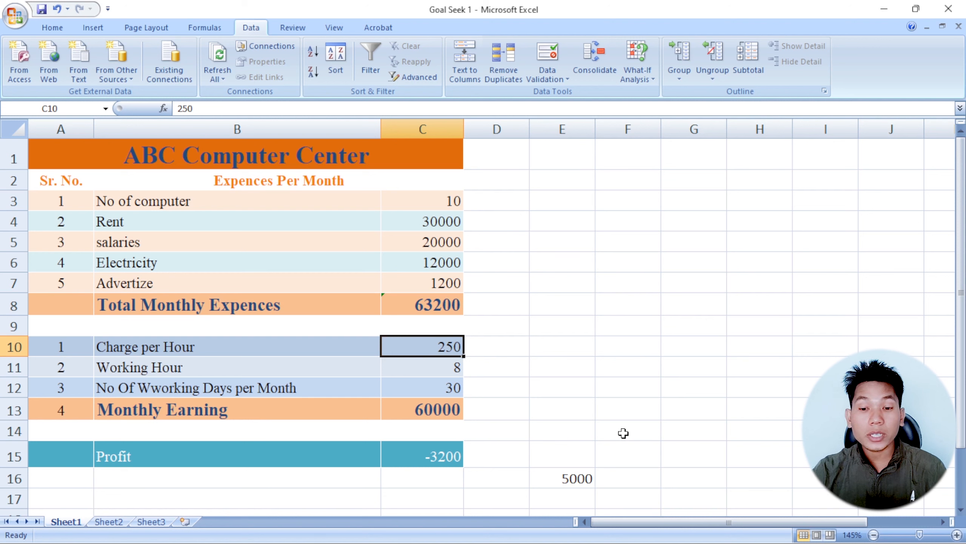
left_click(443, 456)
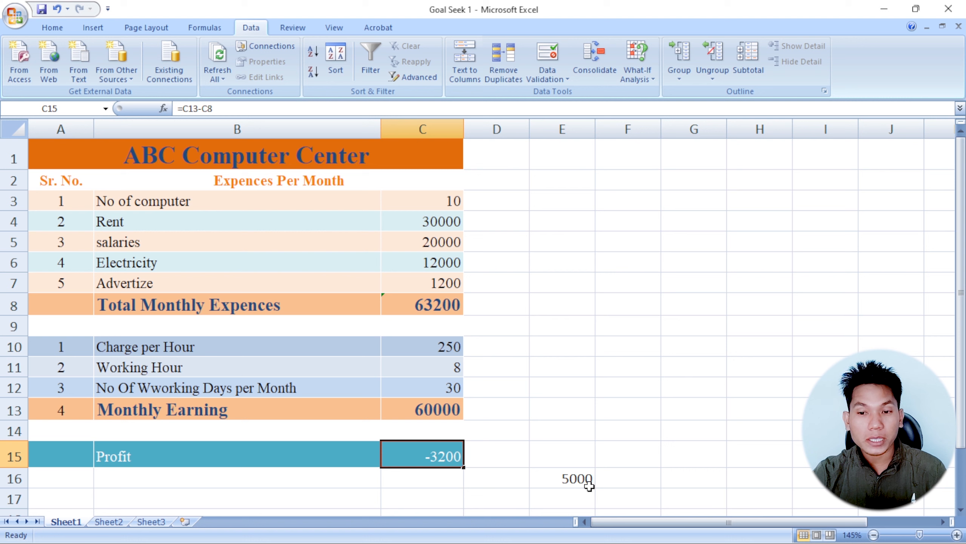
left_click(644, 73)
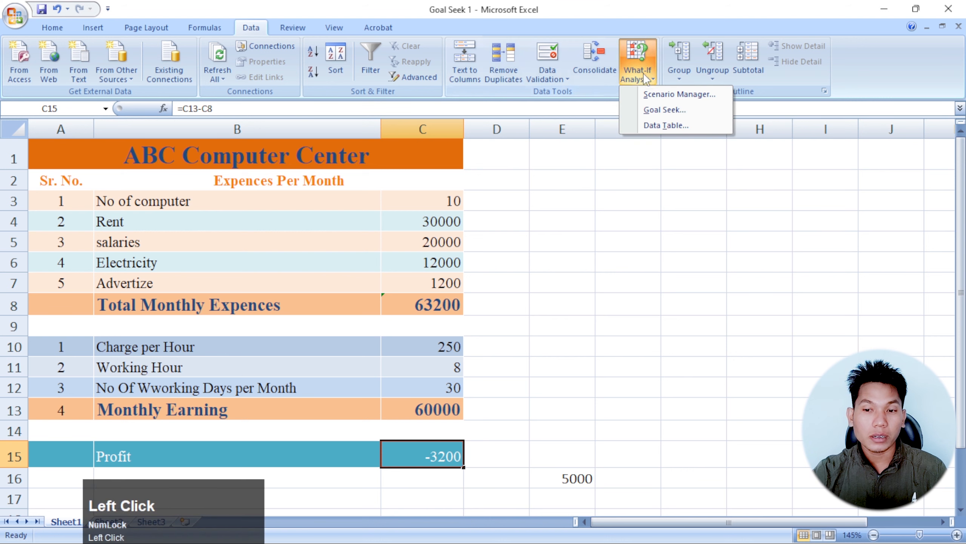
left_click(664, 110)
left_click_drag(490, 107, 578, 107)
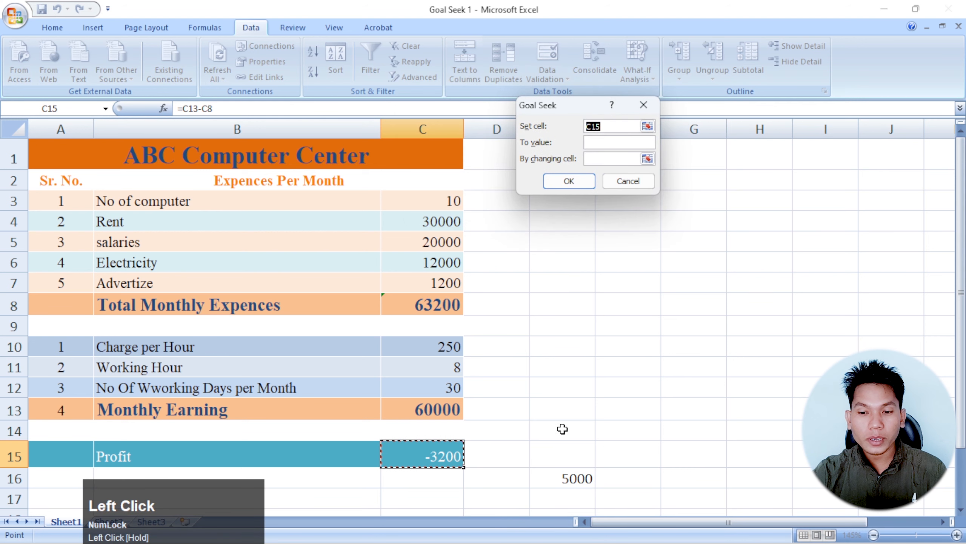
left_click(612, 142)
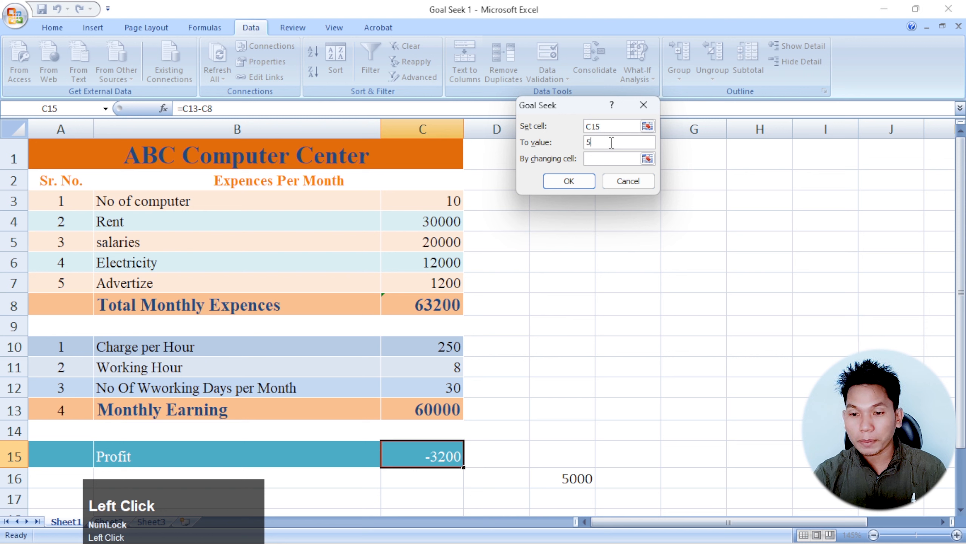
type("50000")
key("BackSpace")
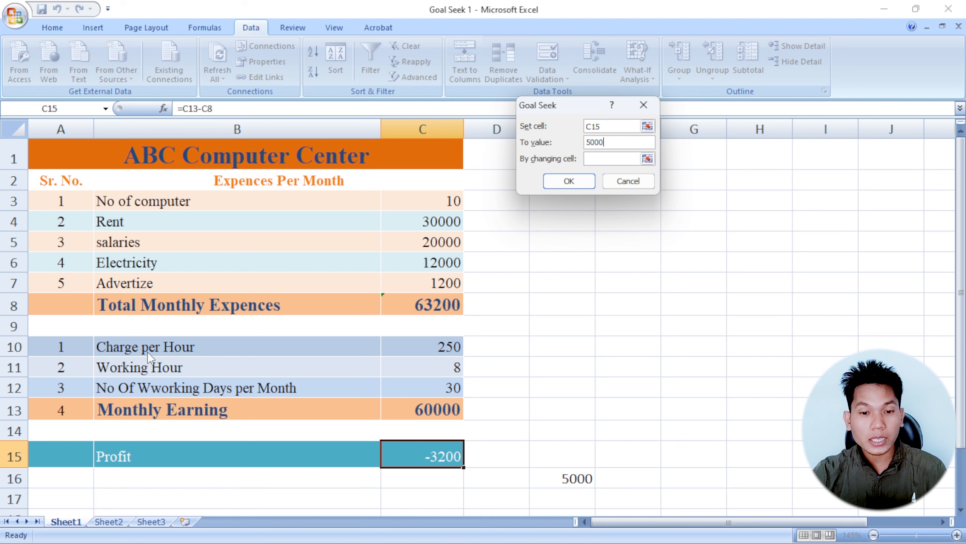
- Use the charge per hour in C10 as the changing cell, run the Goal Seek and keep its solution
left_click(648, 159)
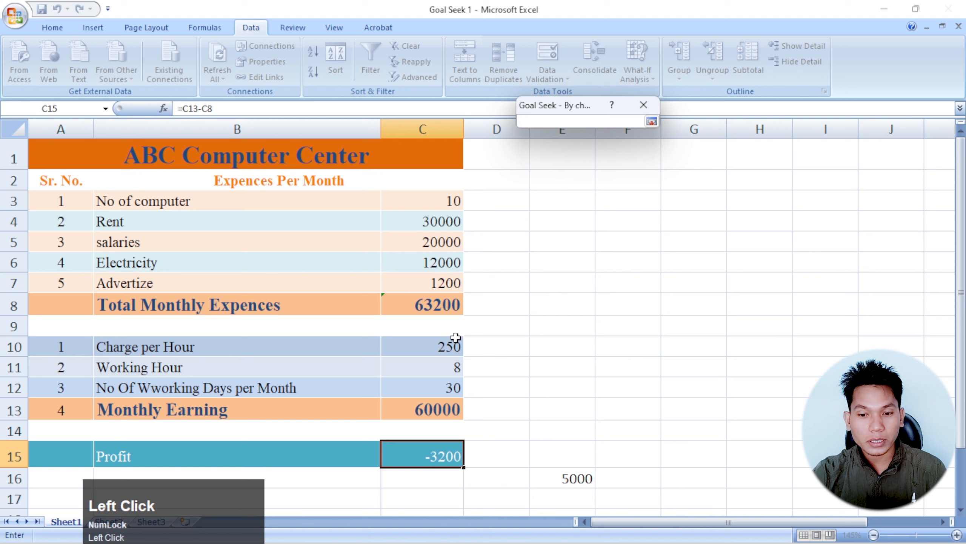
left_click(434, 347)
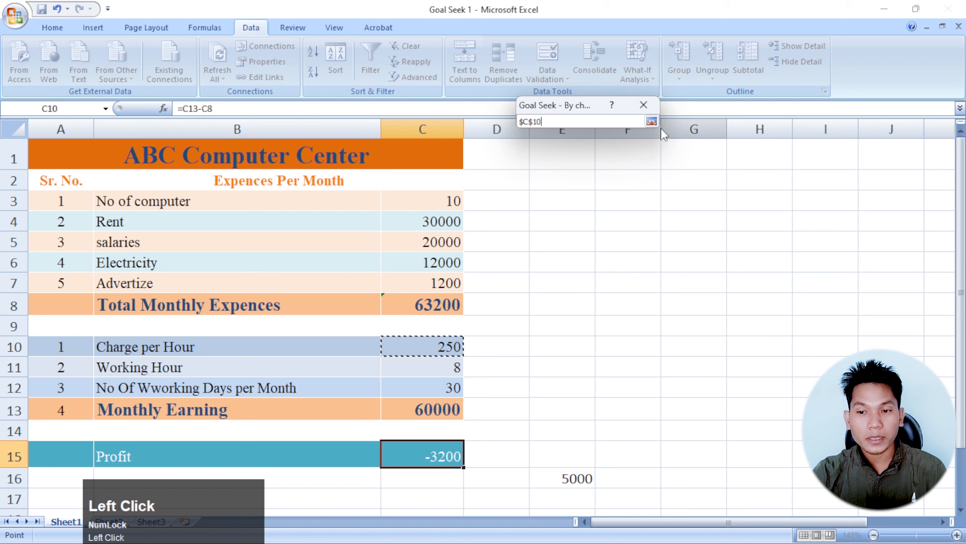
left_click(651, 122)
left_click(576, 180)
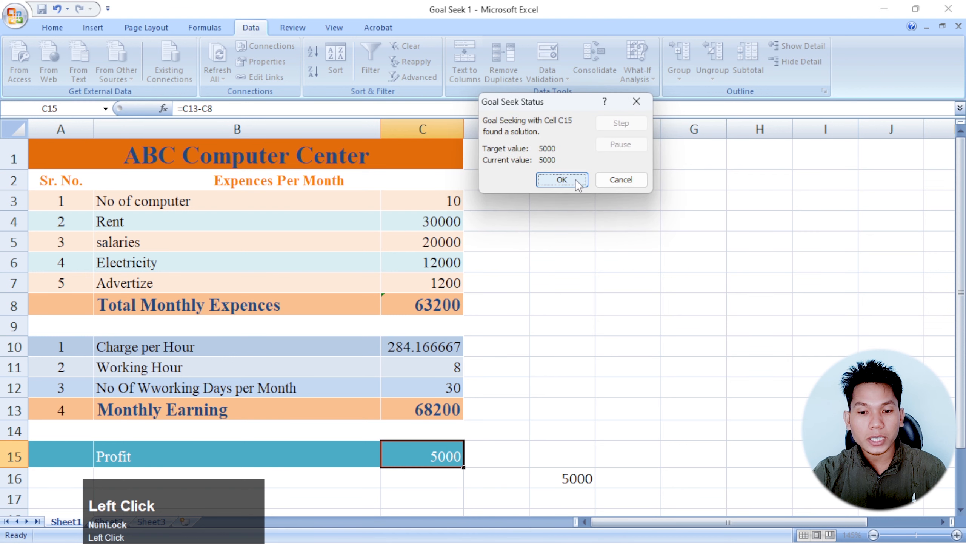
left_click(578, 180)
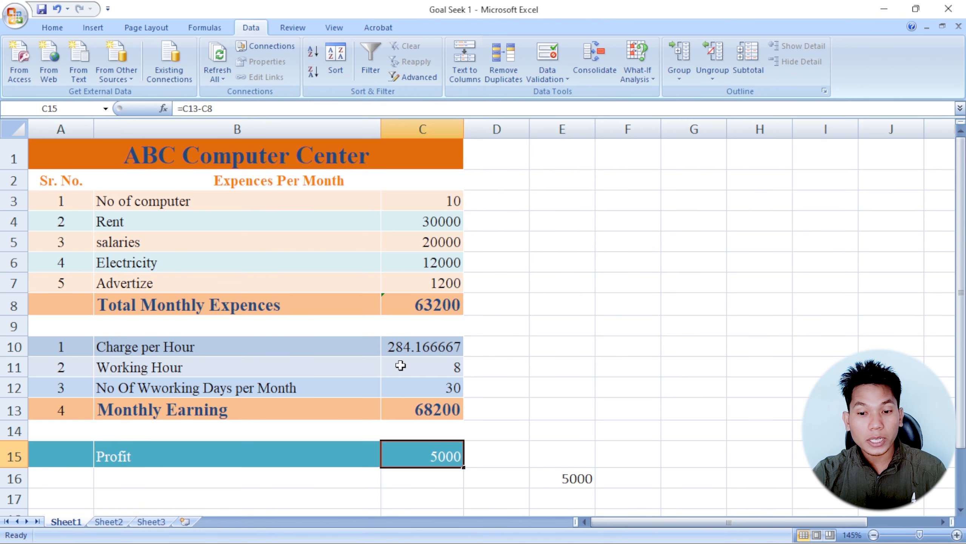
left_click(415, 347)
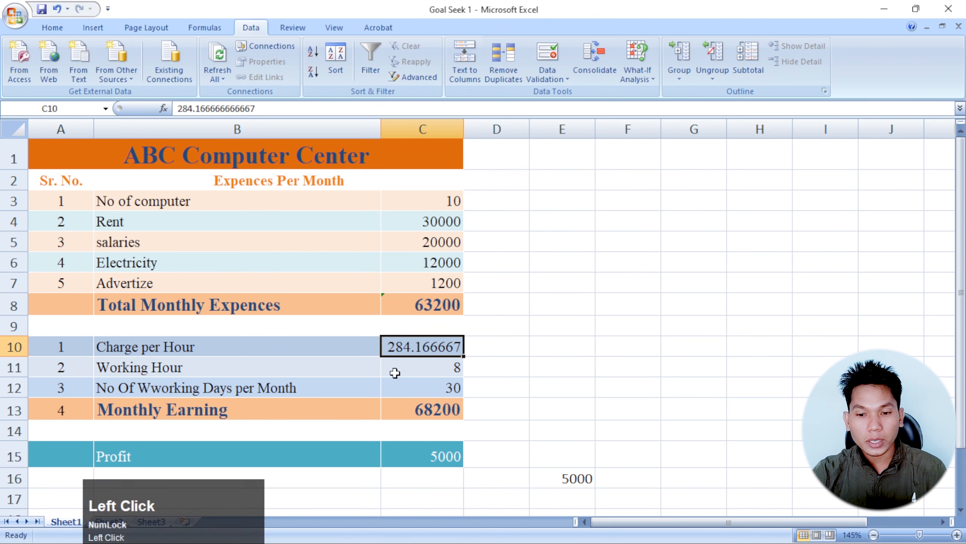